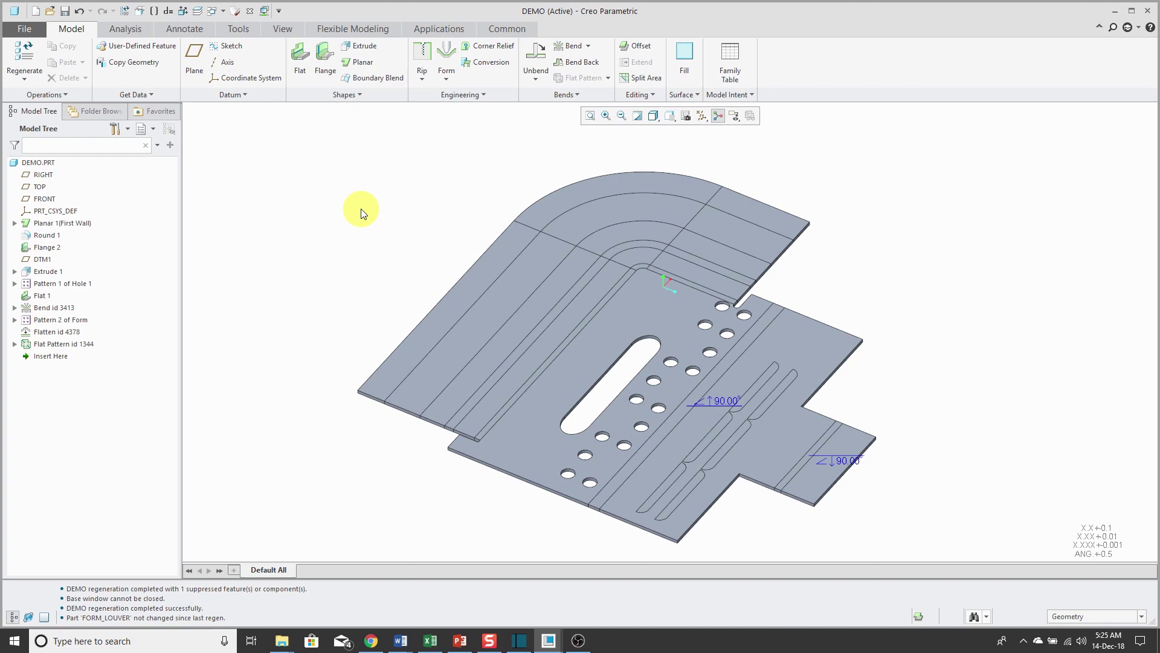
Check the enable_flat_state option in the Configuration Editor and the flat state instances entry in the model properties
{"action": "left_click", "coordinate": [83, 346]}
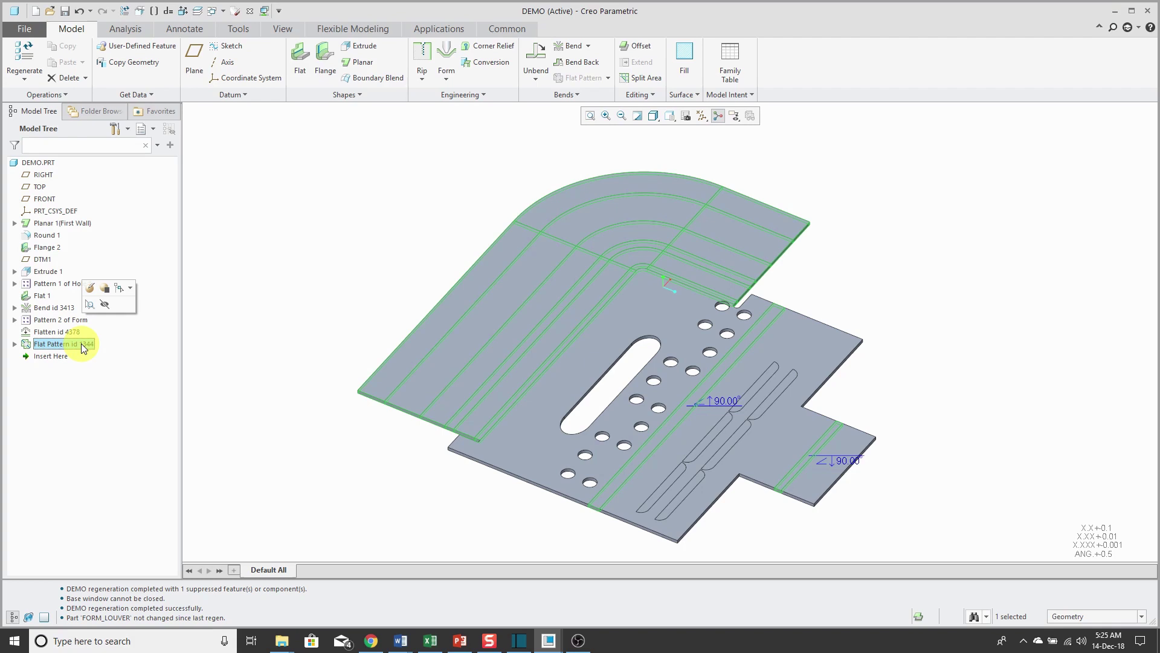
{"action": "left_click", "coordinate": [34, 33]}
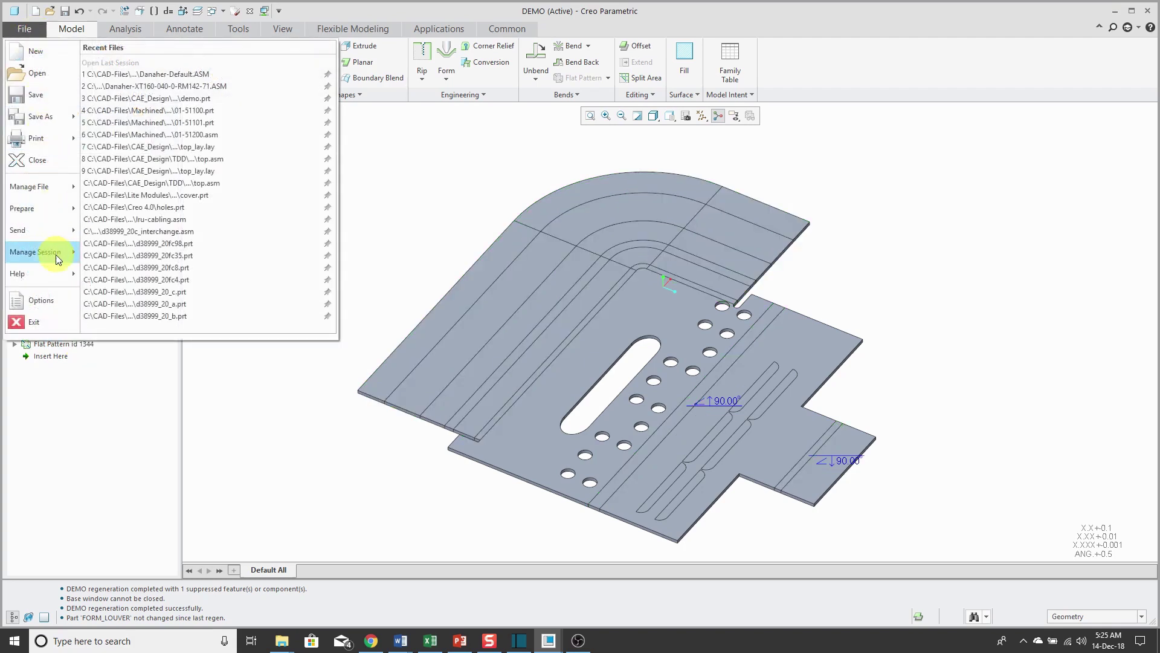
{"action": "left_click", "coordinate": [58, 301]}
{"action": "left_click", "coordinate": [235, 361]}
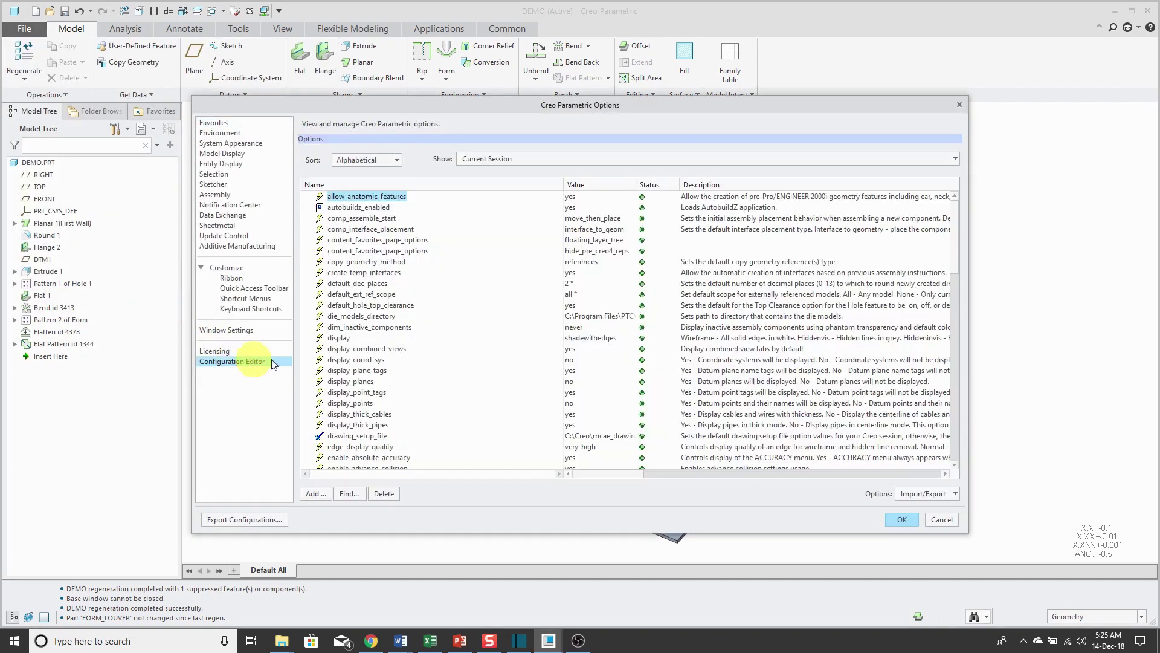
{"action": "scroll", "coordinate": [481, 365], "scroll_direction": "down", "scroll_amount": 3}
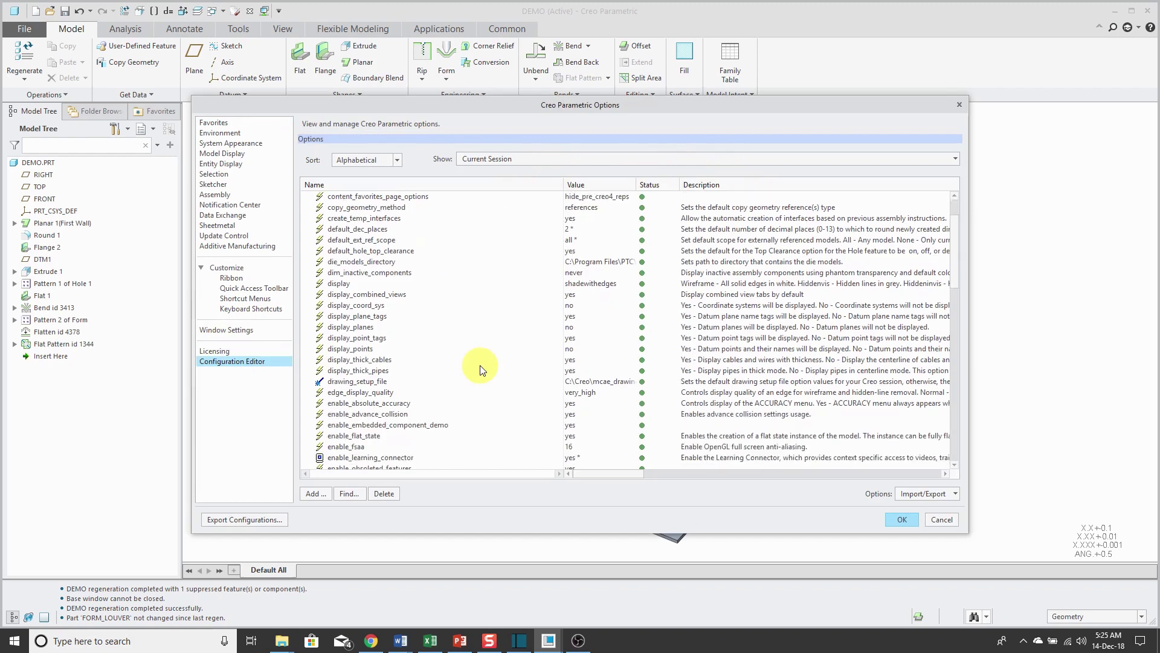
{"action": "left_click", "coordinate": [361, 382]}
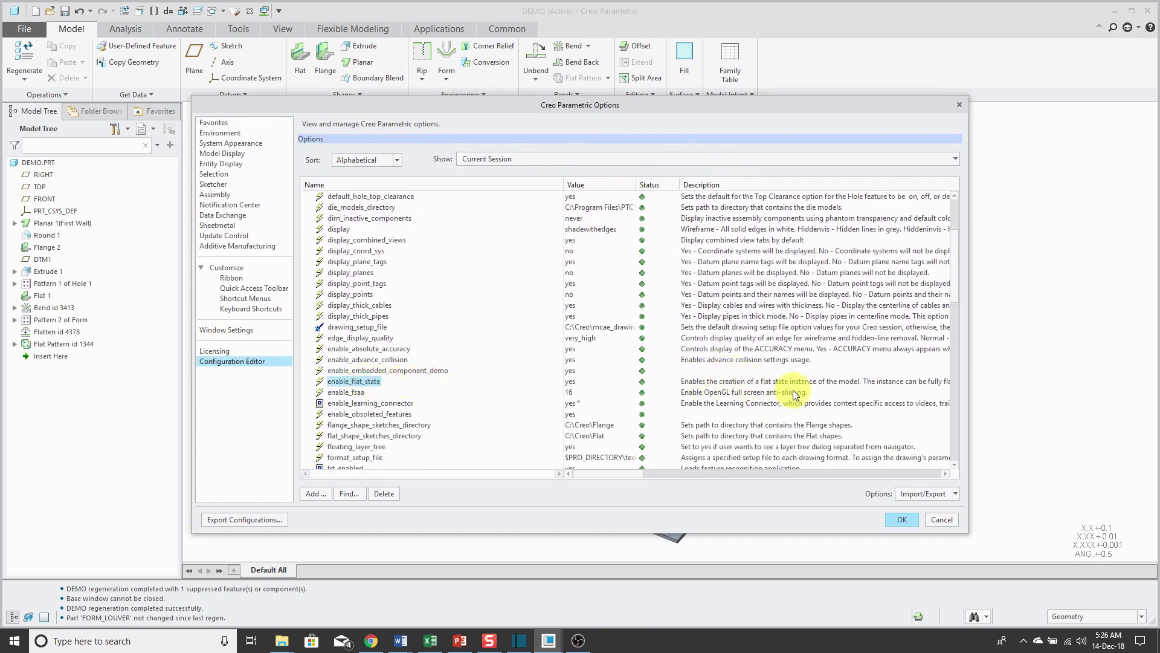
{"action": "left_click", "coordinate": [941, 520]}
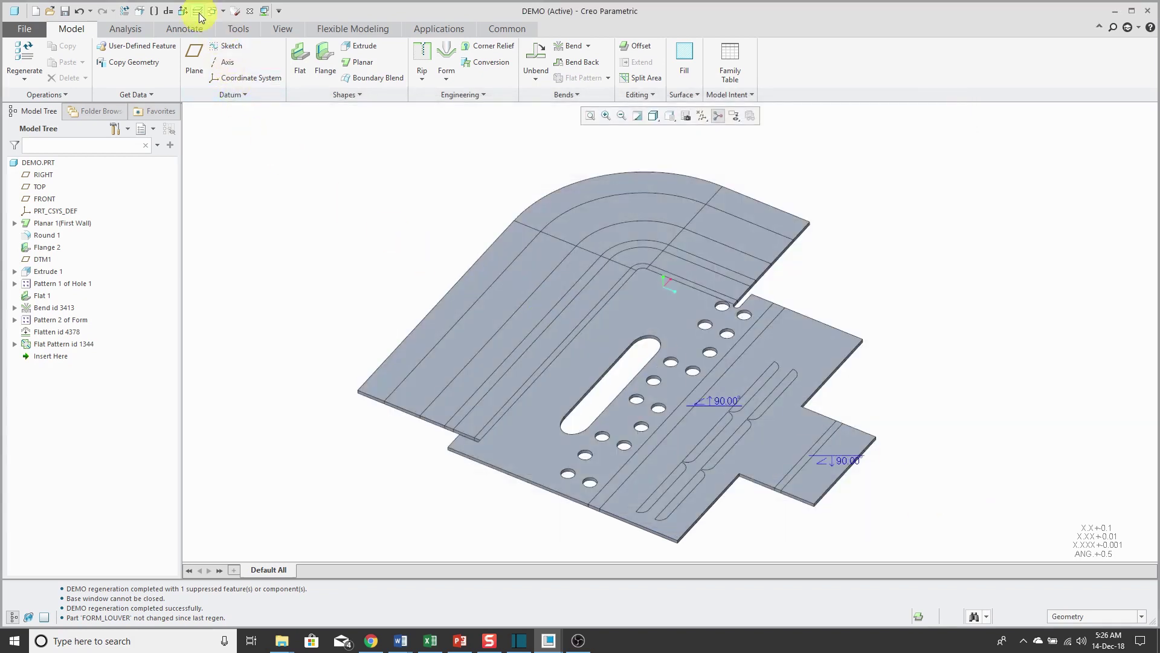
{"action": "left_click", "coordinate": [141, 11]}
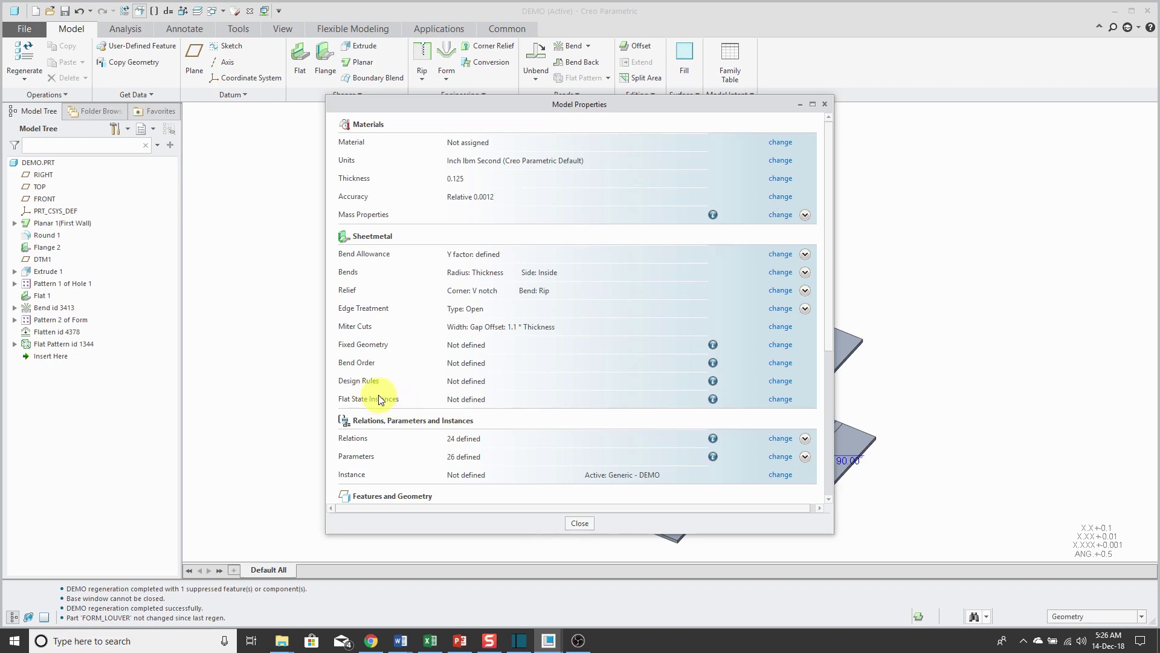
{"action": "left_click", "coordinate": [579, 523]}
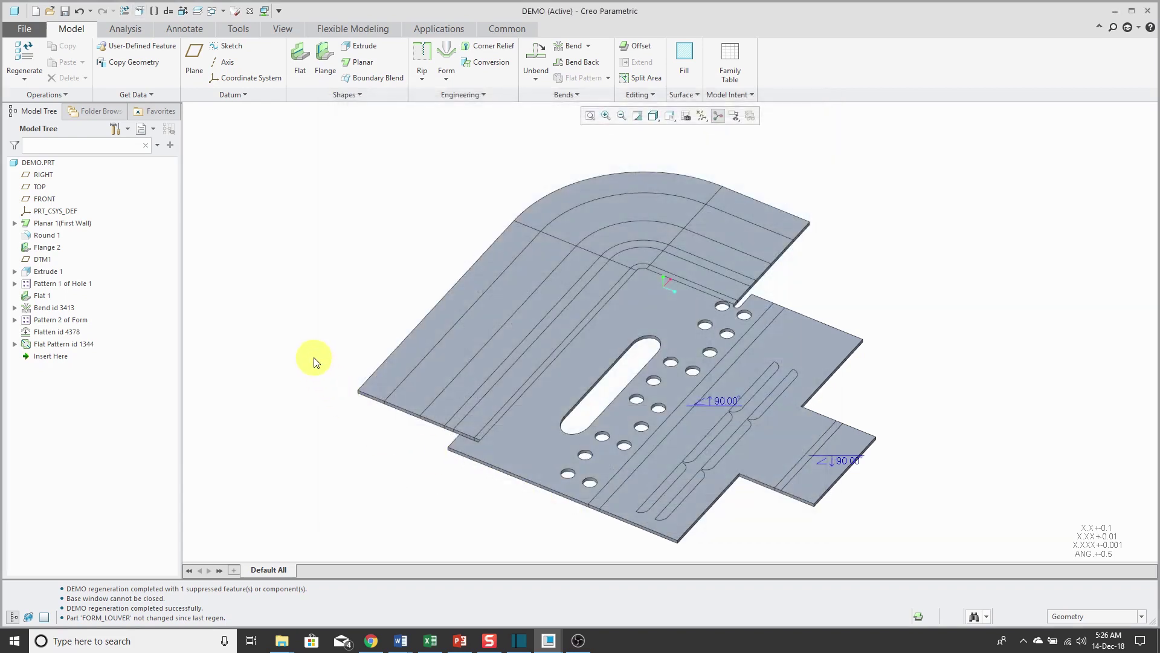
Delete the Flat Pattern feature at the end of the model tree
{"action": "left_click", "coordinate": [67, 345]}
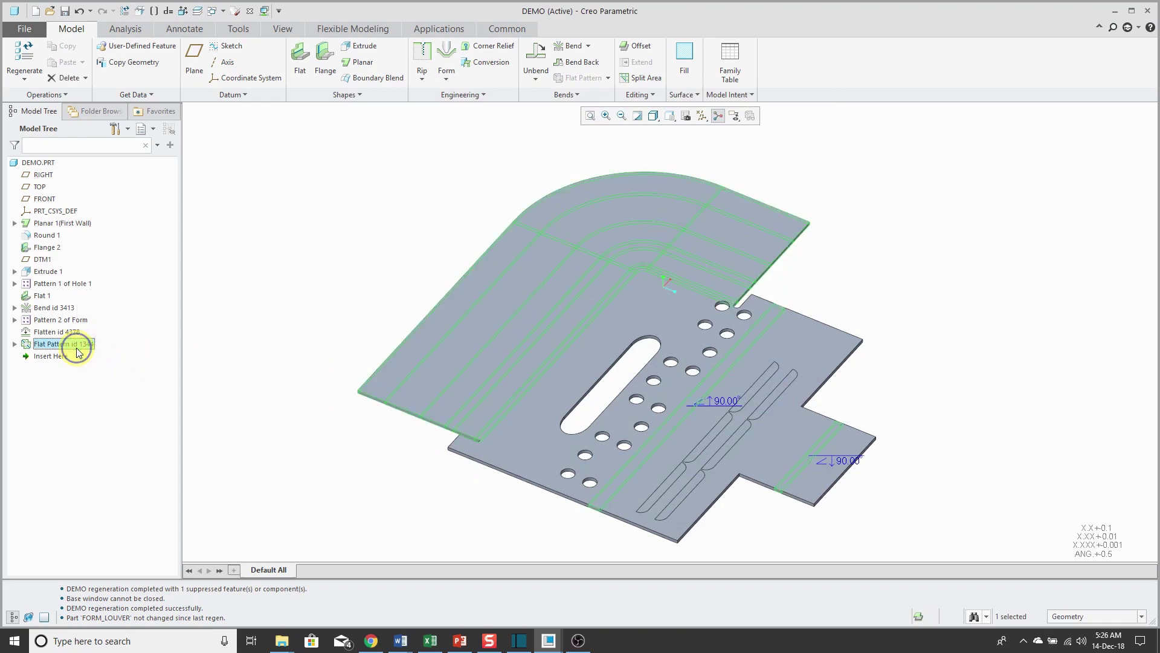
{"action": "right_click", "coordinate": [77, 348]}
{"action": "left_click", "coordinate": [106, 391]}
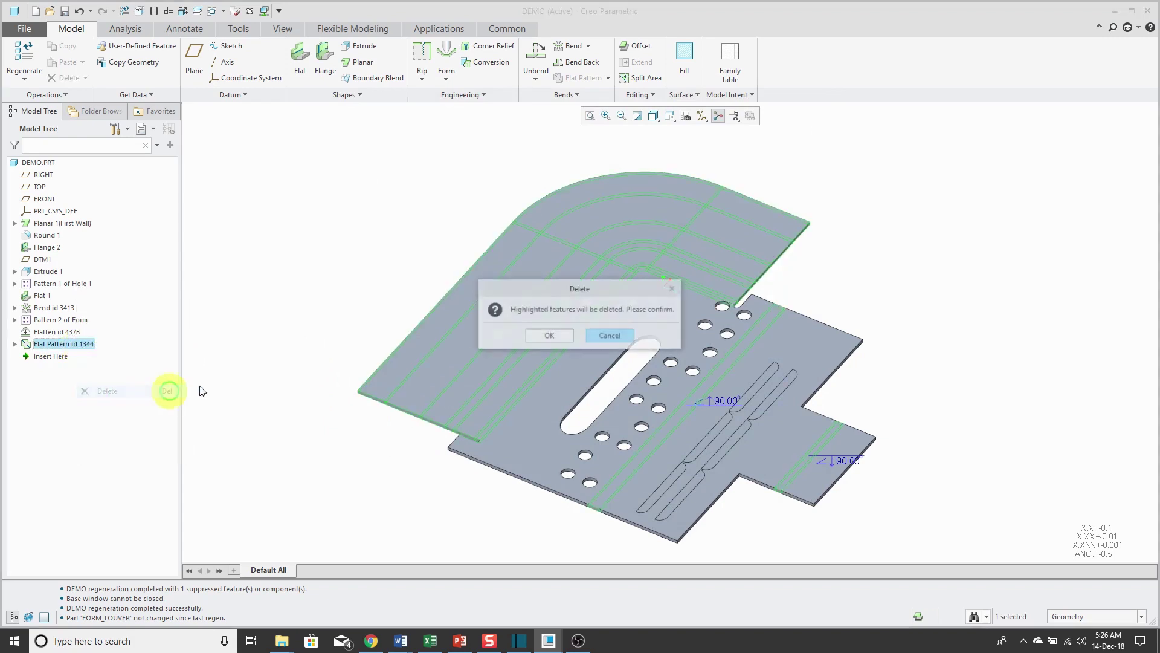
{"action": "left_click", "coordinate": [535, 337]}
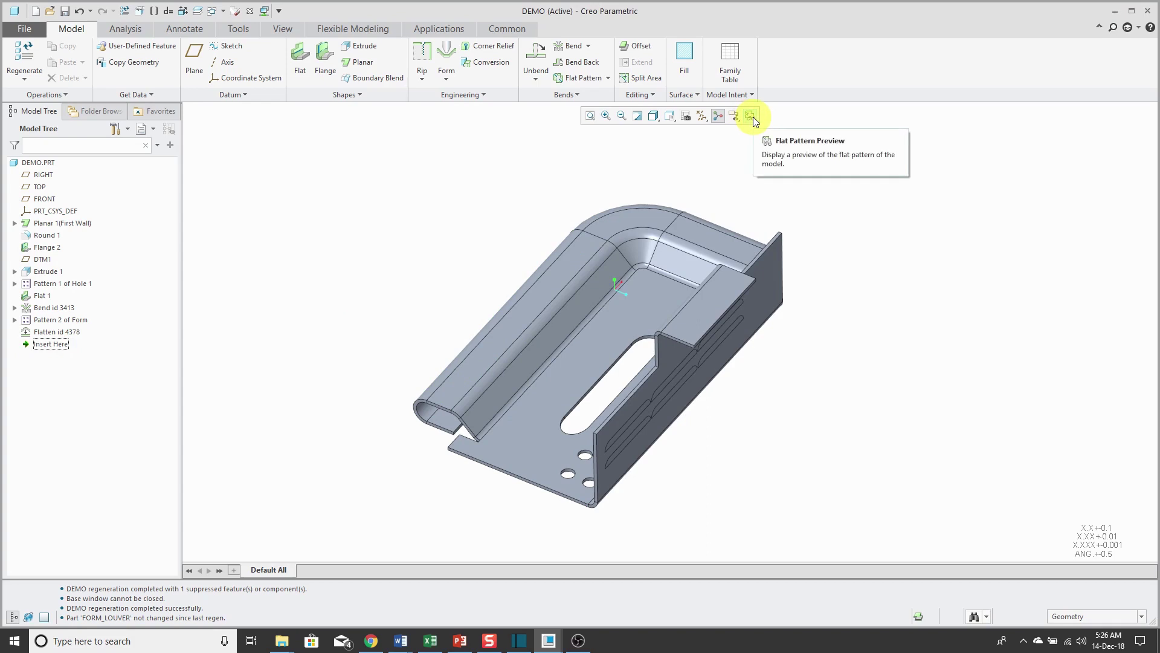
Preview the part's flat pattern and create a flat representation named FLAT from it
{"action": "left_click", "coordinate": [752, 117]}
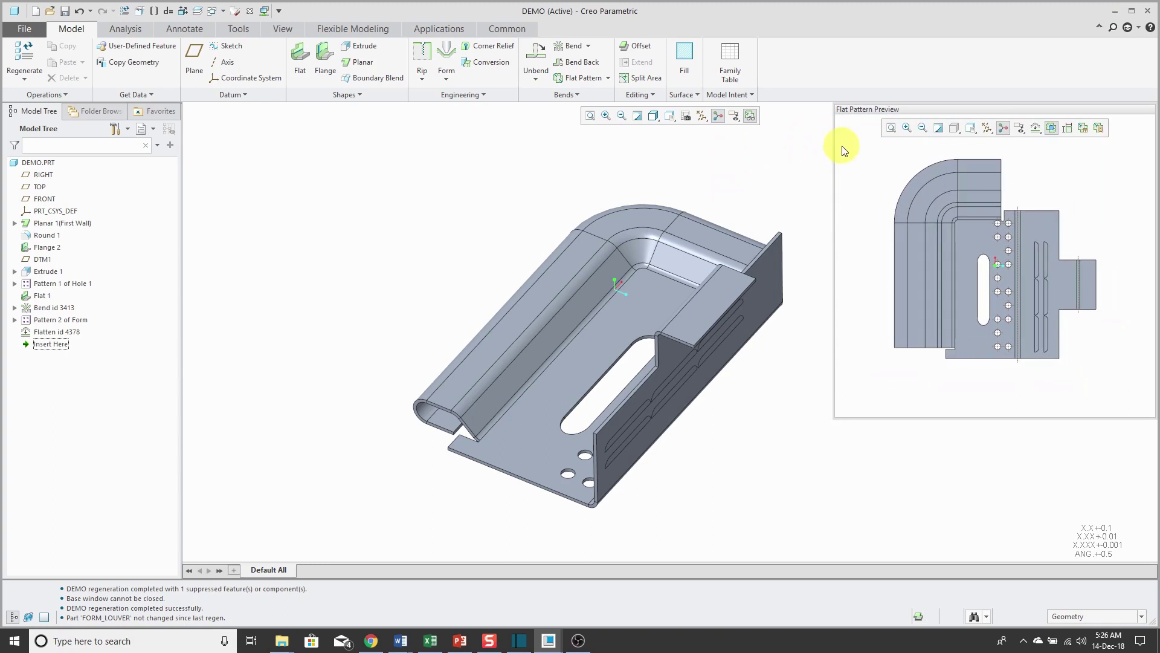
{"action": "middle_click_drag", "start_coordinate": [1005, 295], "coordinate": [996, 250]}
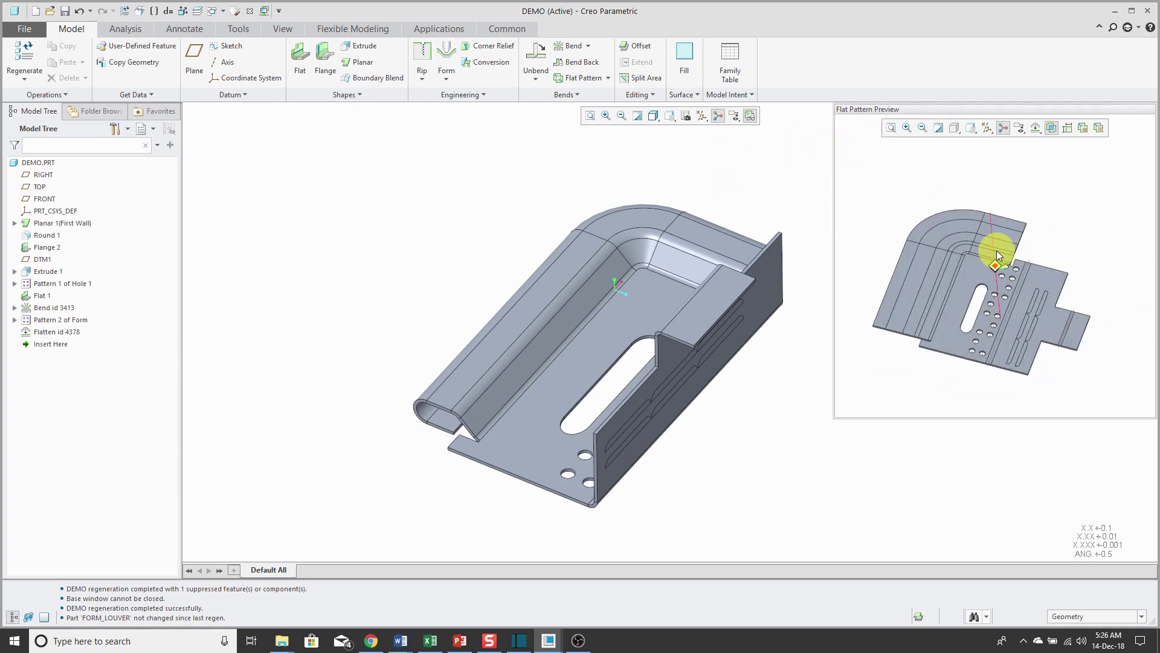
{"action": "left_click", "coordinate": [1100, 129]}
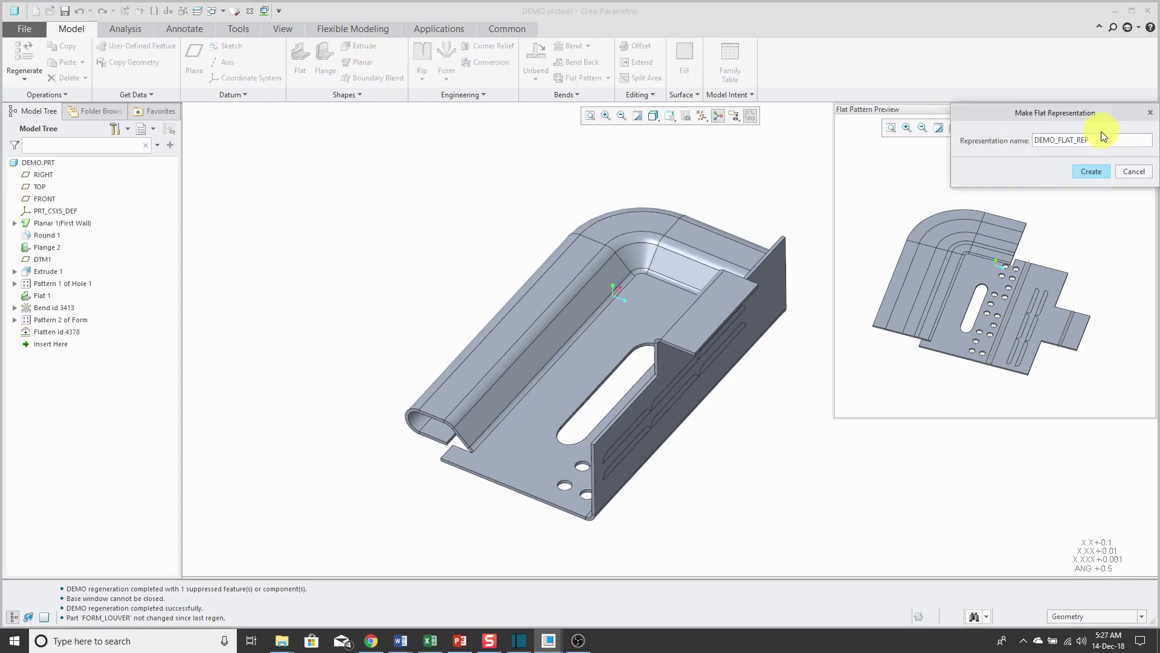
{"action": "double_click", "coordinate": [1103, 138]}
{"action": "type", "text": "FLAT"}
{"action": "left_click", "coordinate": [1093, 171]}
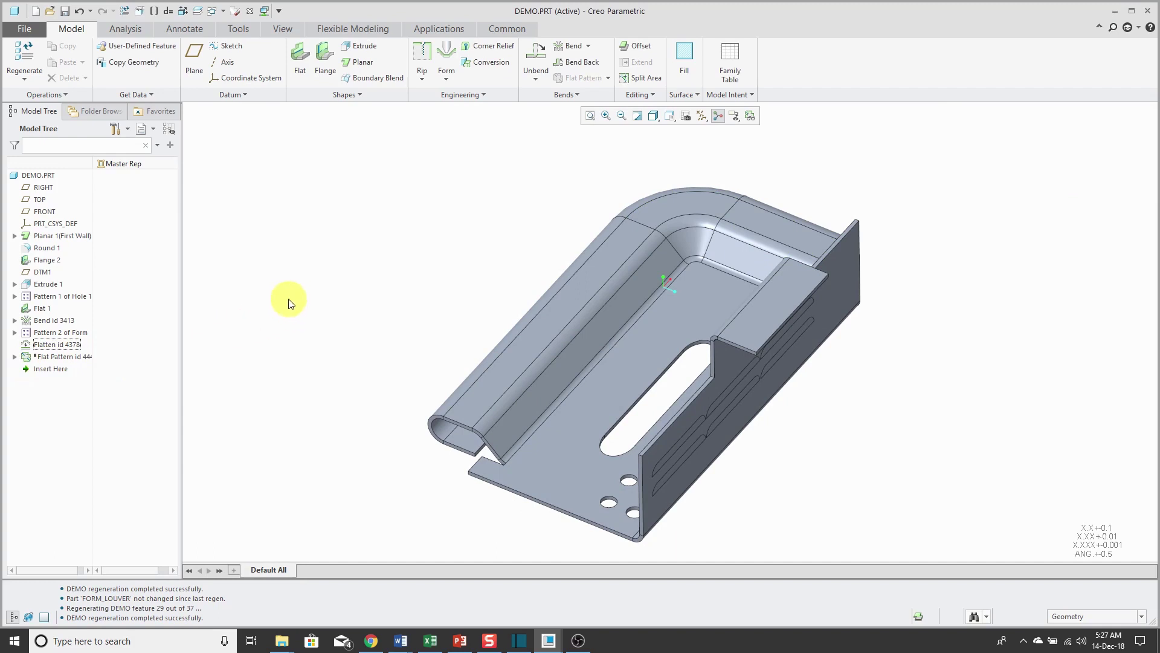
Compare the Flat and Master Rep simplified representations by activating each alternately, finishing with Master Rep active
{"action": "left_click", "coordinate": [687, 115]}
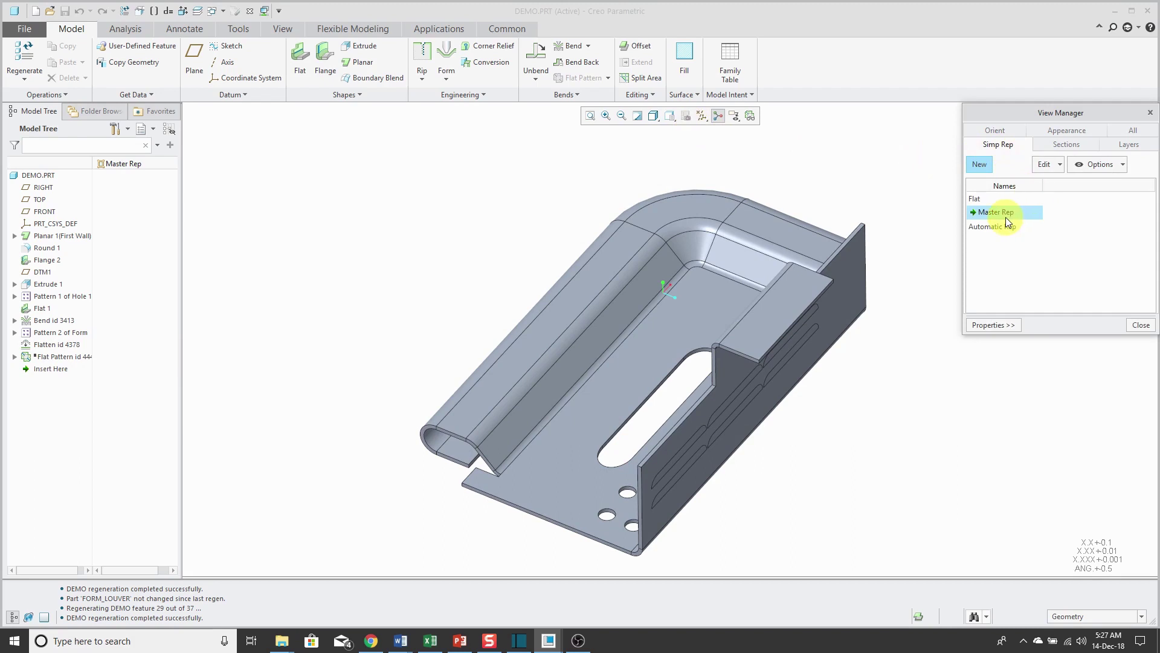
{"action": "double_click", "coordinate": [979, 199]}
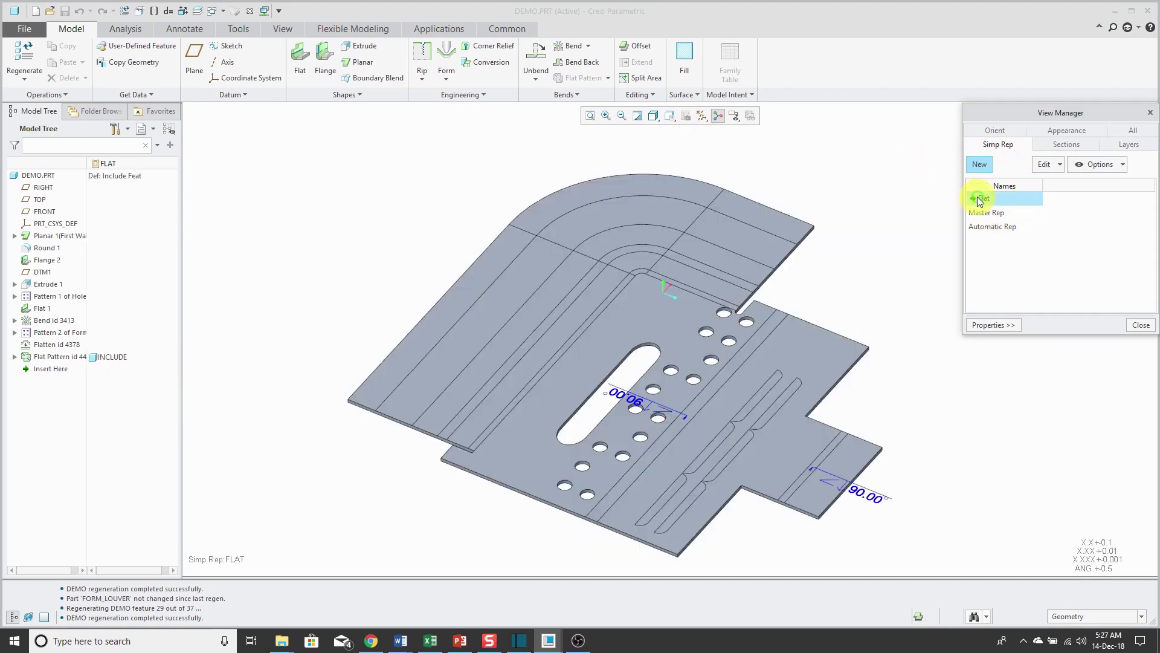
{"action": "double_click", "coordinate": [994, 211]}
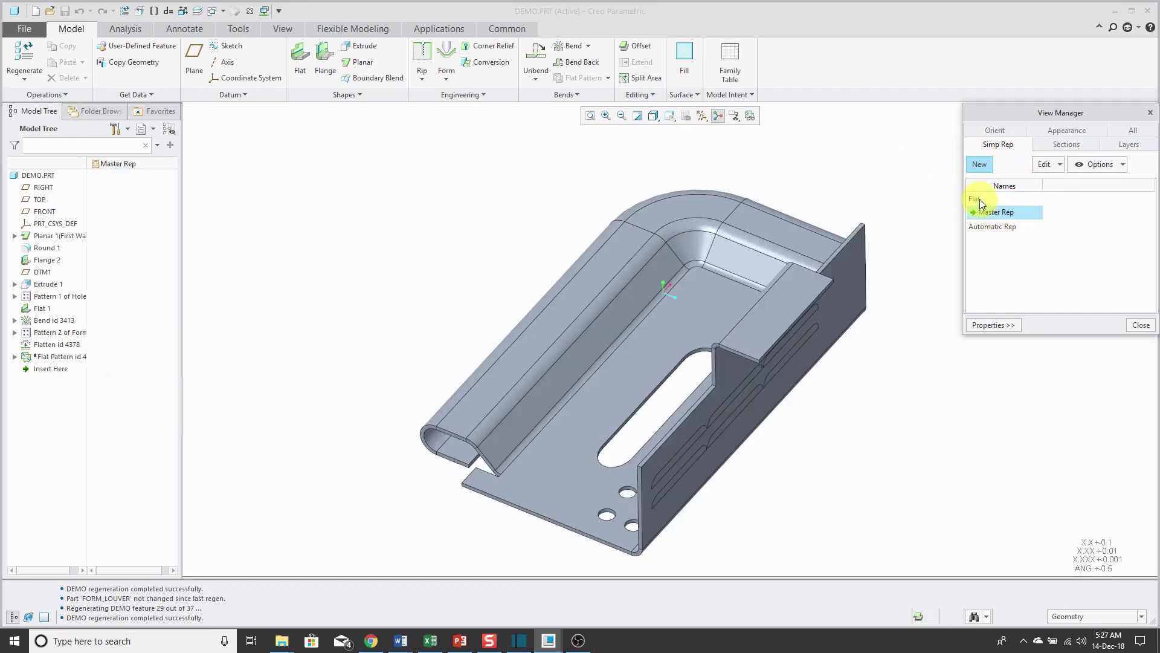
{"action": "double_click", "coordinate": [982, 200]}
{"action": "double_click", "coordinate": [991, 212]}
{"action": "left_click", "coordinate": [1140, 326]}
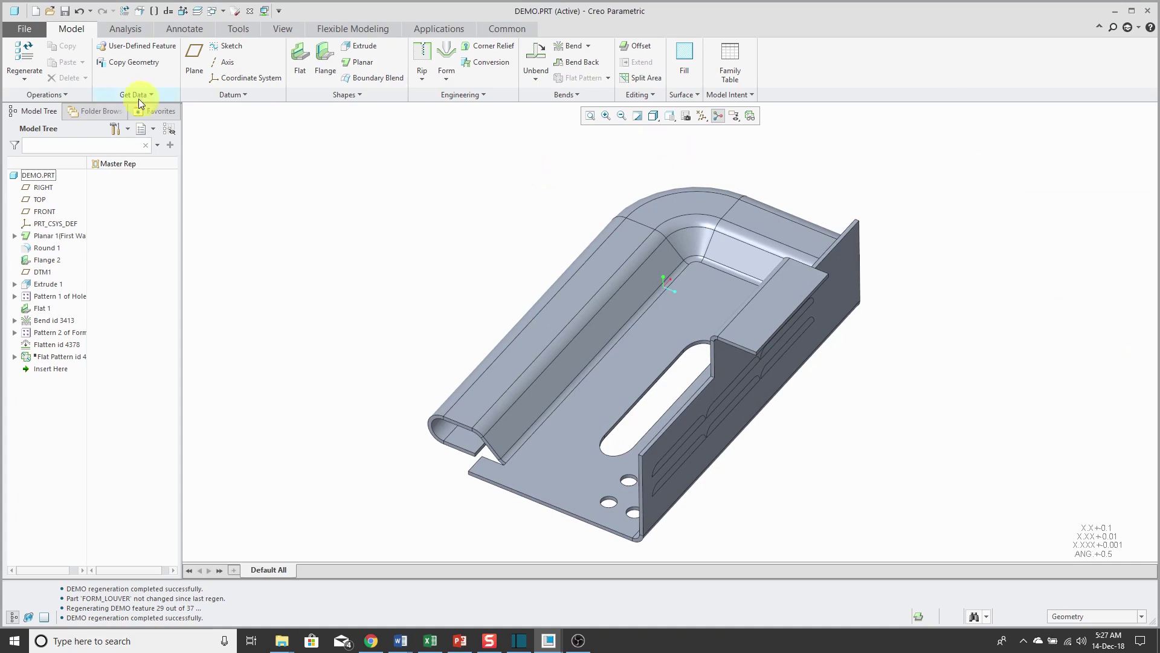
Create a new drawing of demo.prt without the default template, using the empty c_part_mcae_consulting.frm format
{"action": "left_click", "coordinate": [38, 11]}
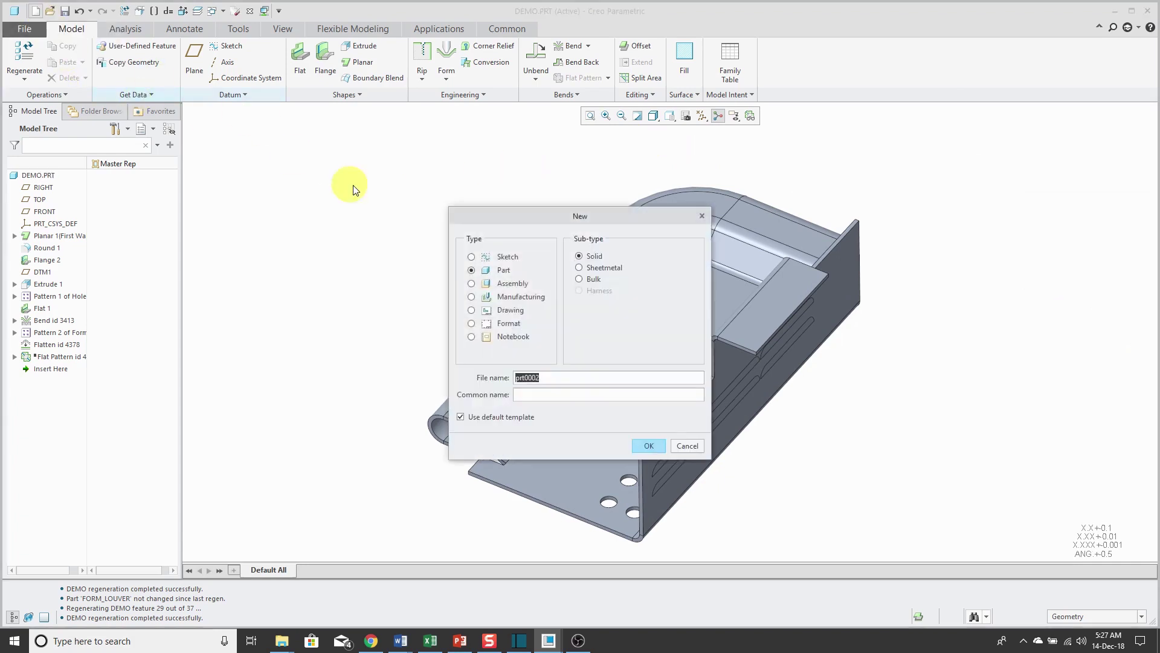
{"action": "left_click", "coordinate": [516, 311]}
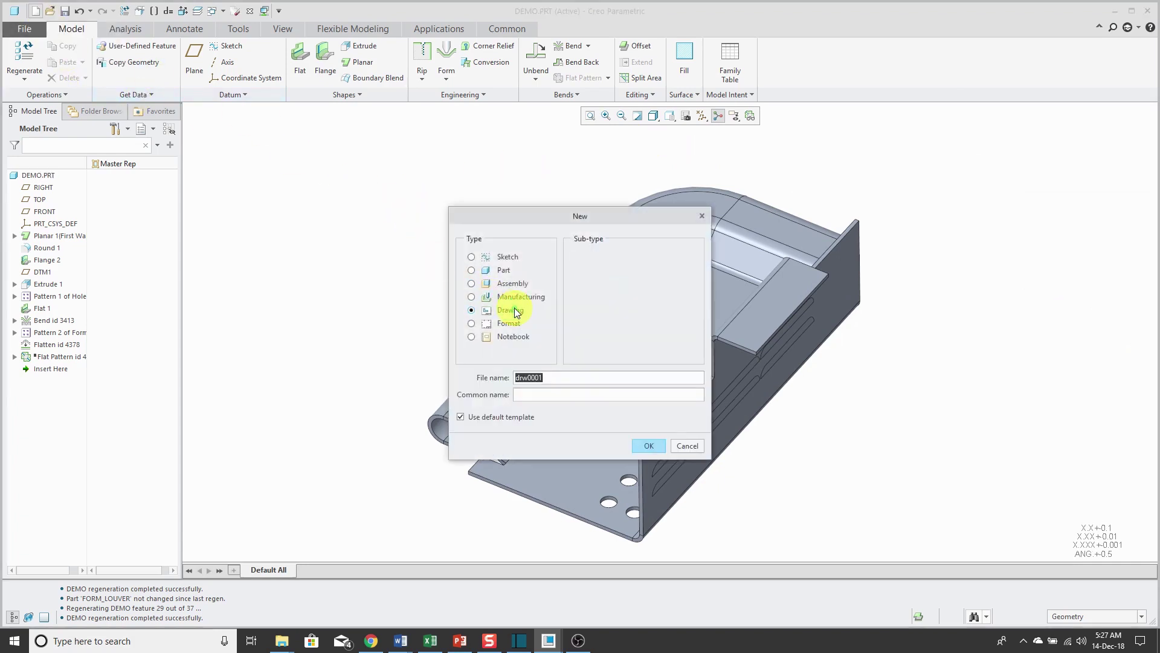
{"action": "left_click", "coordinate": [463, 418]}
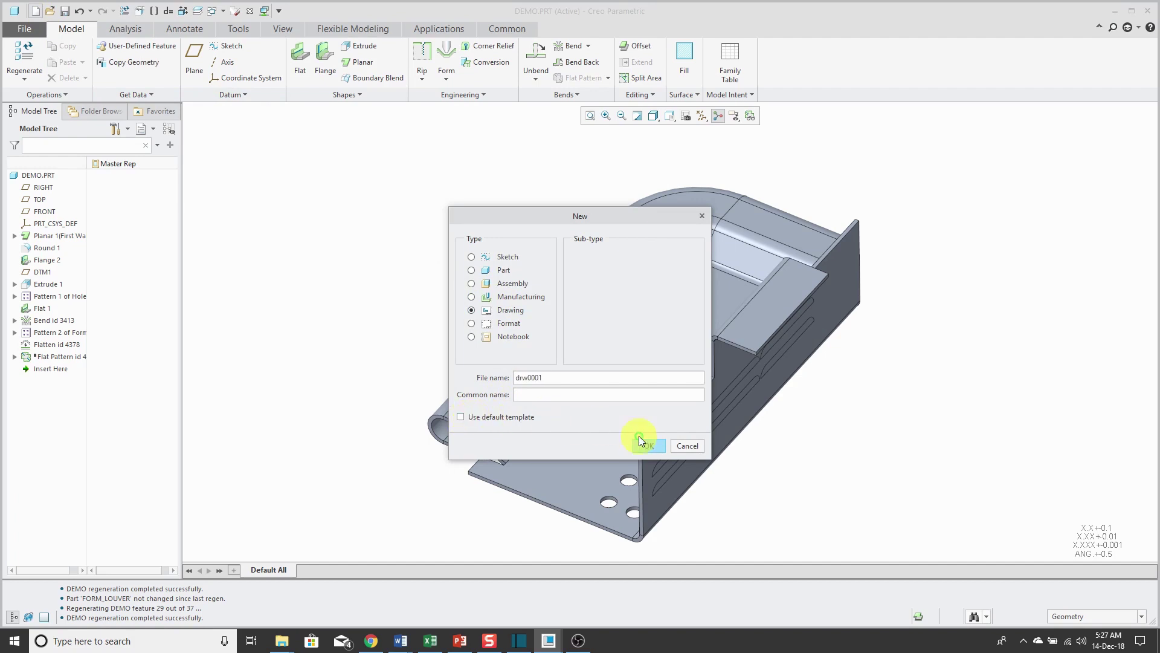
{"action": "left_click", "coordinate": [650, 446]}
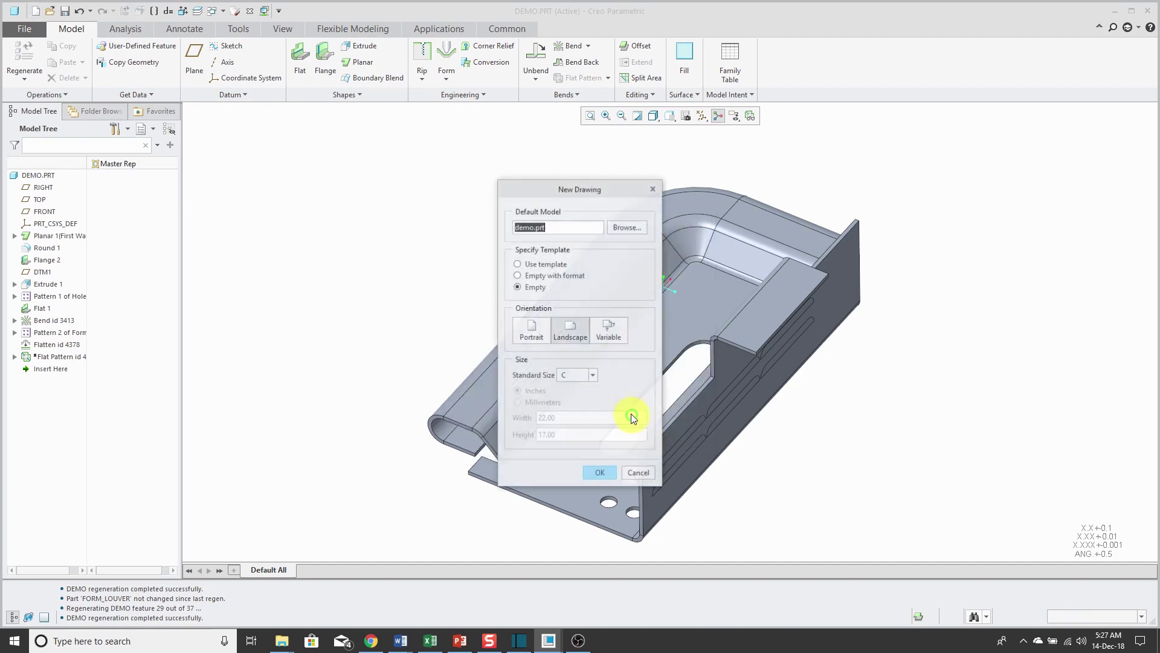
{"action": "left_click", "coordinate": [577, 277]}
{"action": "left_click", "coordinate": [628, 323]}
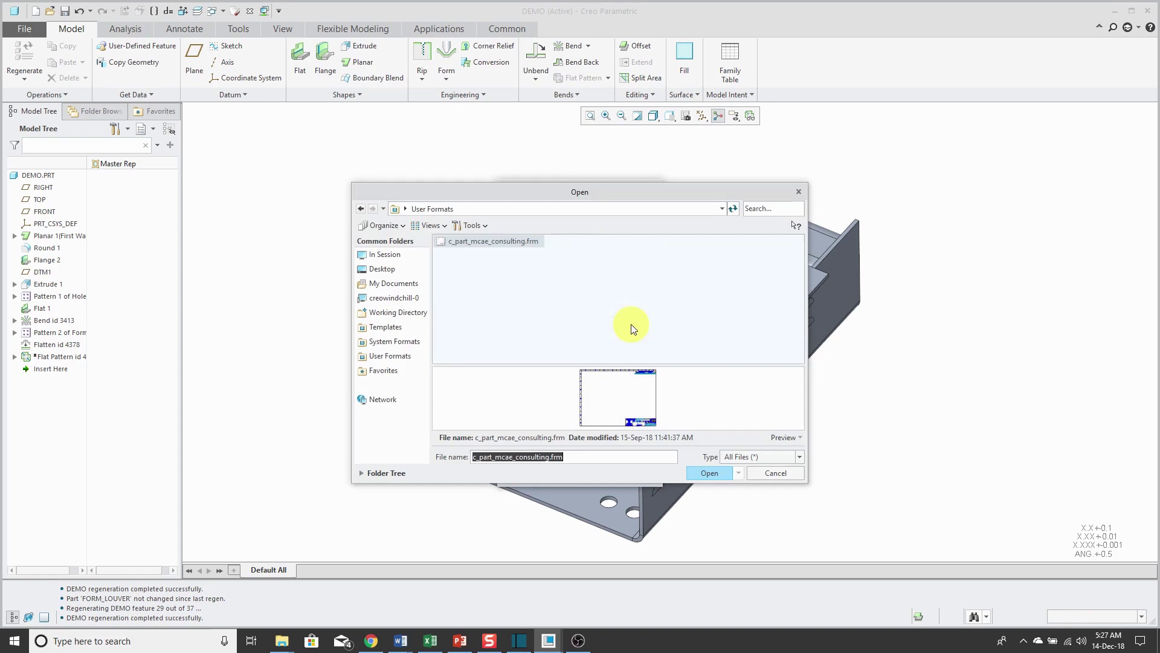
{"action": "left_click", "coordinate": [709, 473]}
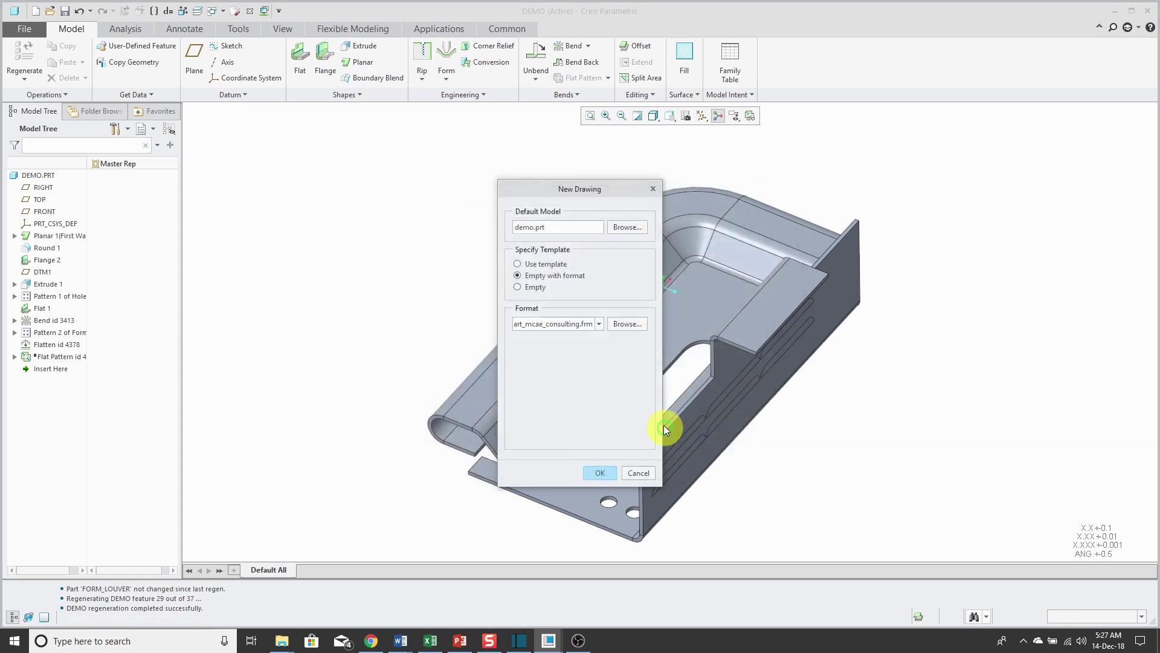
{"action": "left_click", "coordinate": [597, 473]}
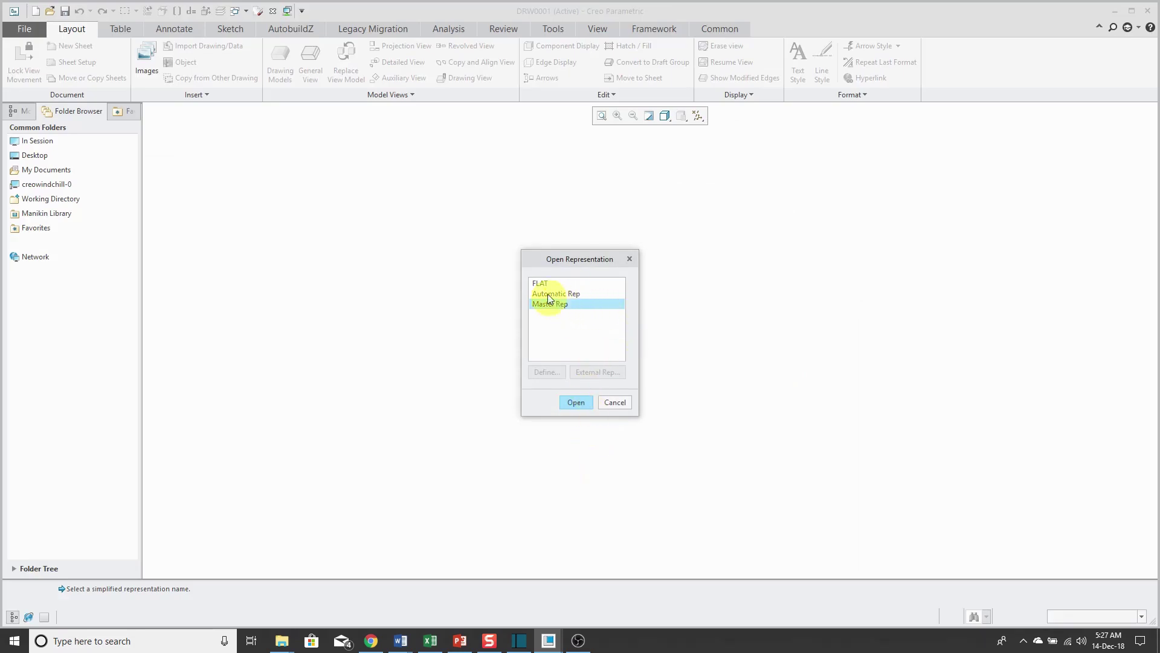
Open the drawing model as Master Rep, use format sheet 1, and leave all title block parameter texts blank
{"action": "left_click", "coordinate": [581, 402]}
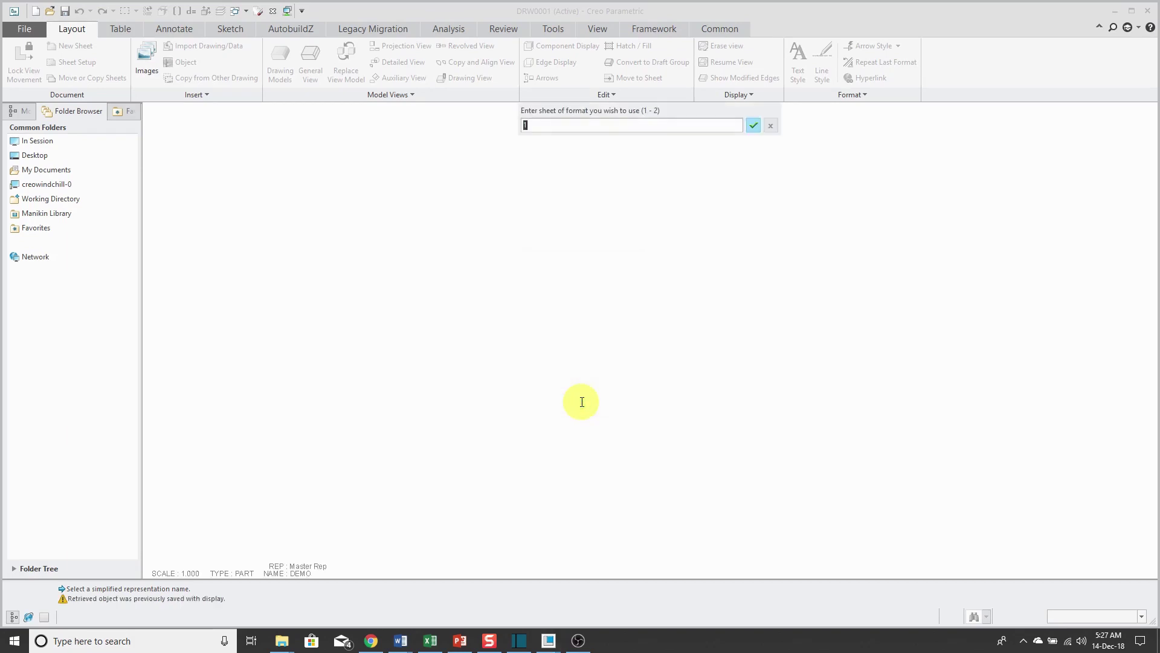
{"action": "left_click", "coordinate": [752, 127]}
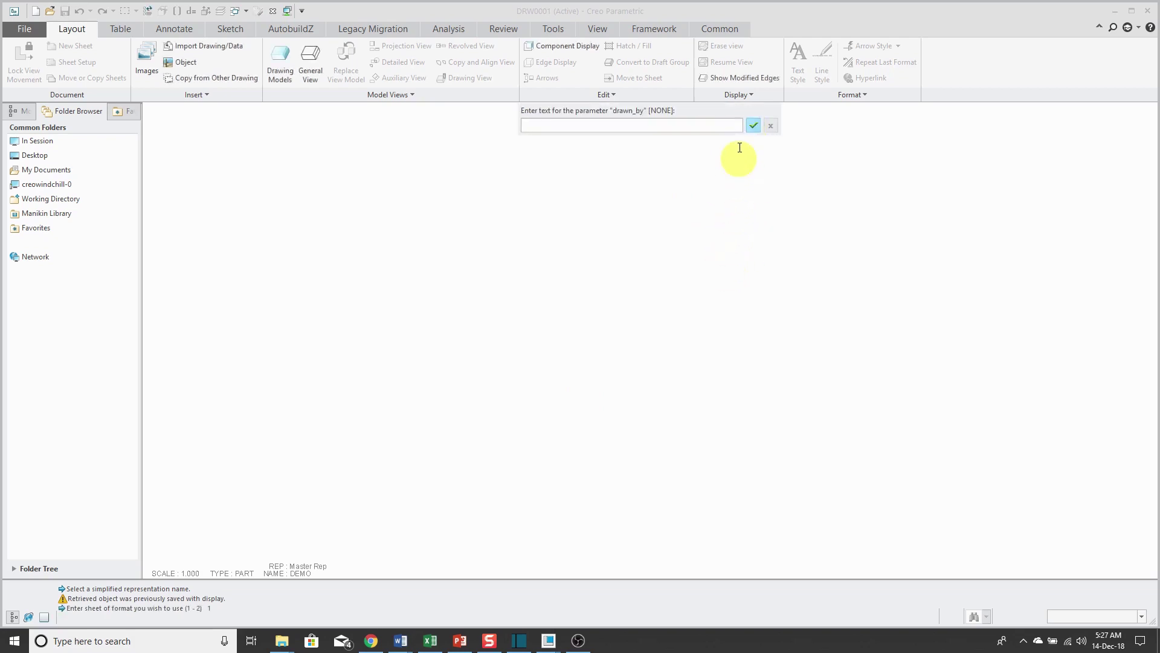
{"action": "left_click", "coordinate": [751, 126]}
{"action": "left_click", "coordinate": [751, 126]}
{"action": "left_click", "coordinate": [751, 127]}
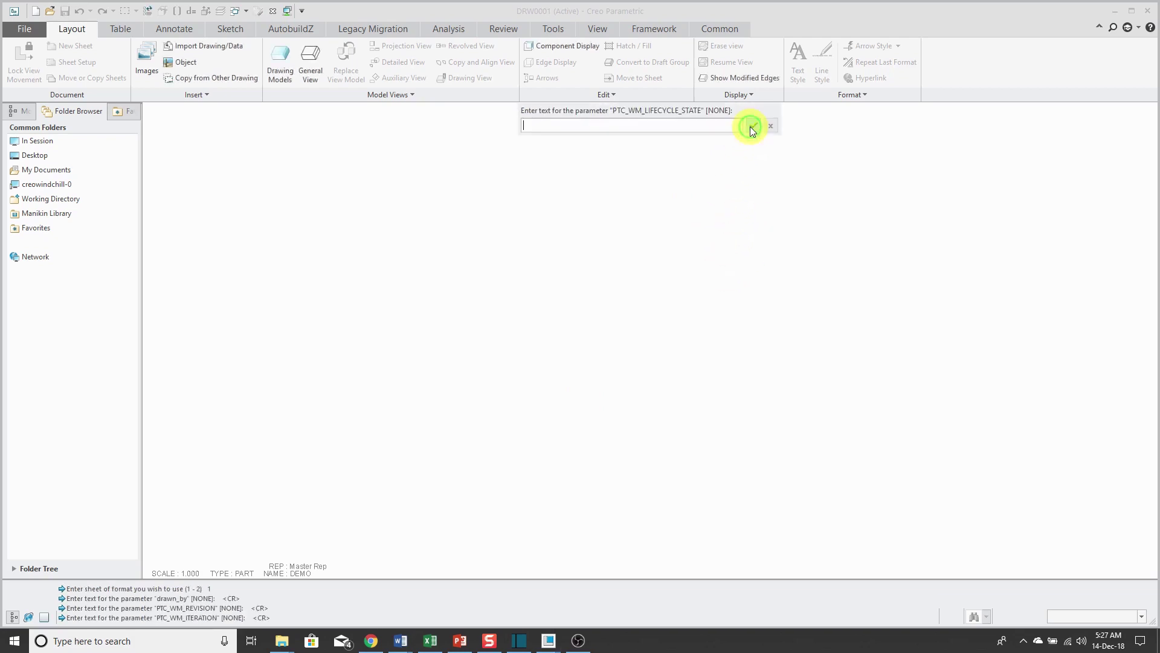
{"action": "left_click", "coordinate": [750, 126]}
{"action": "left_click", "coordinate": [751, 127]}
{"action": "left_click", "coordinate": [751, 127]}
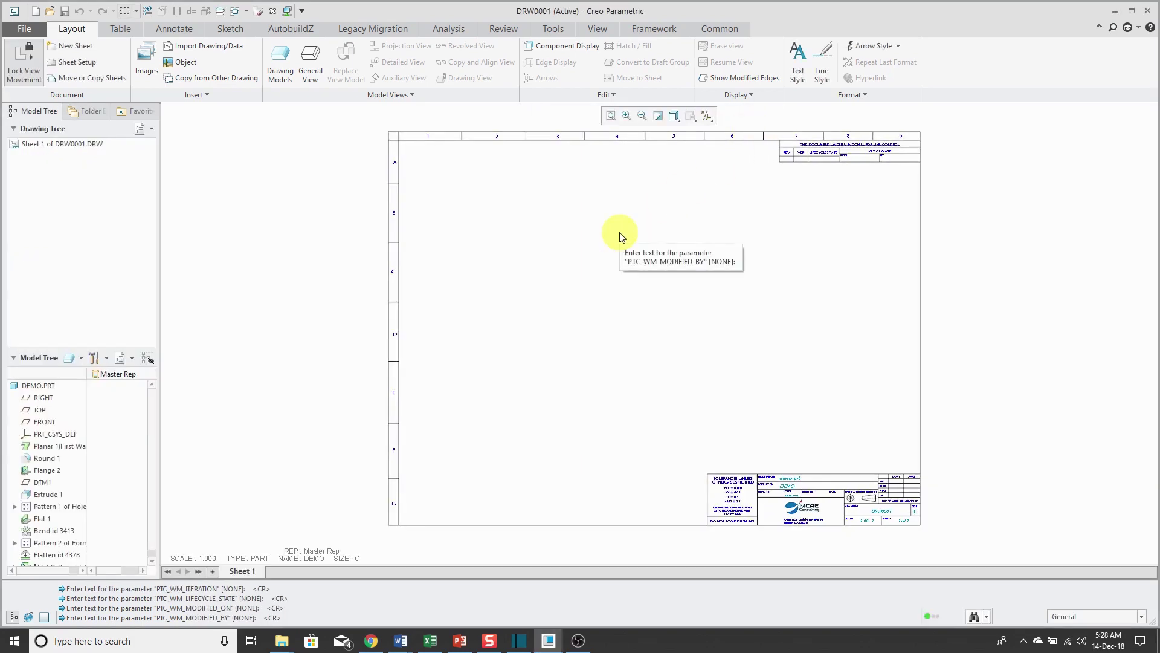
Place a general view with no combined state in the sheet's upper-right area, accepting the default trimetric orientation
{"action": "right_click", "coordinate": [515, 294]}
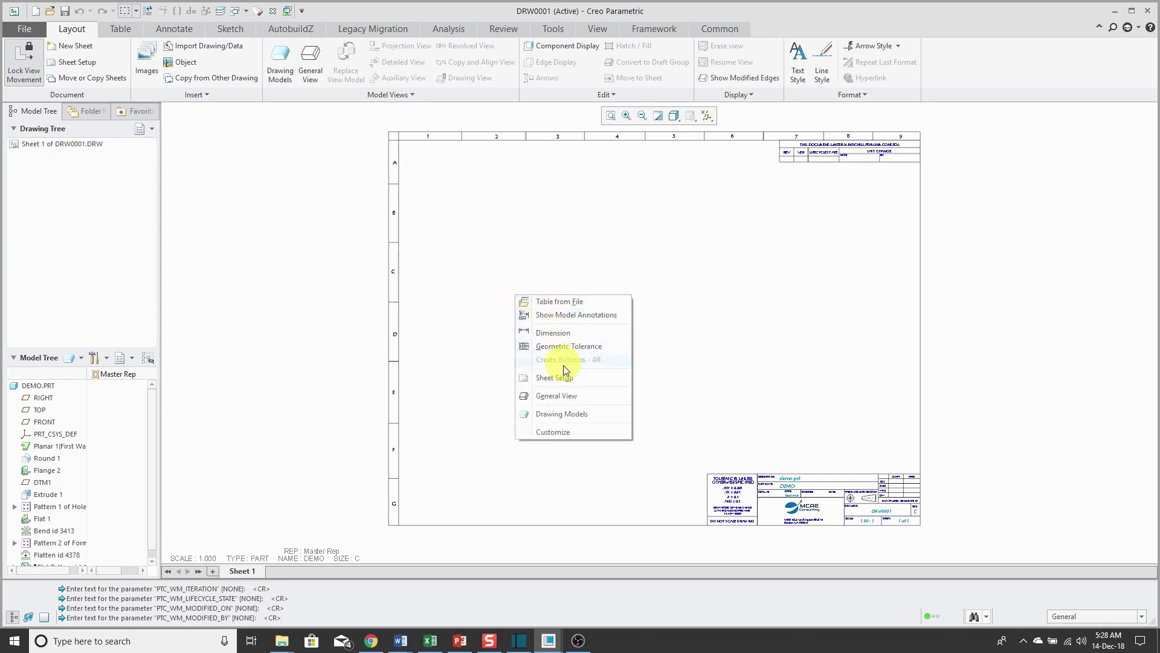
{"action": "left_click", "coordinate": [573, 395]}
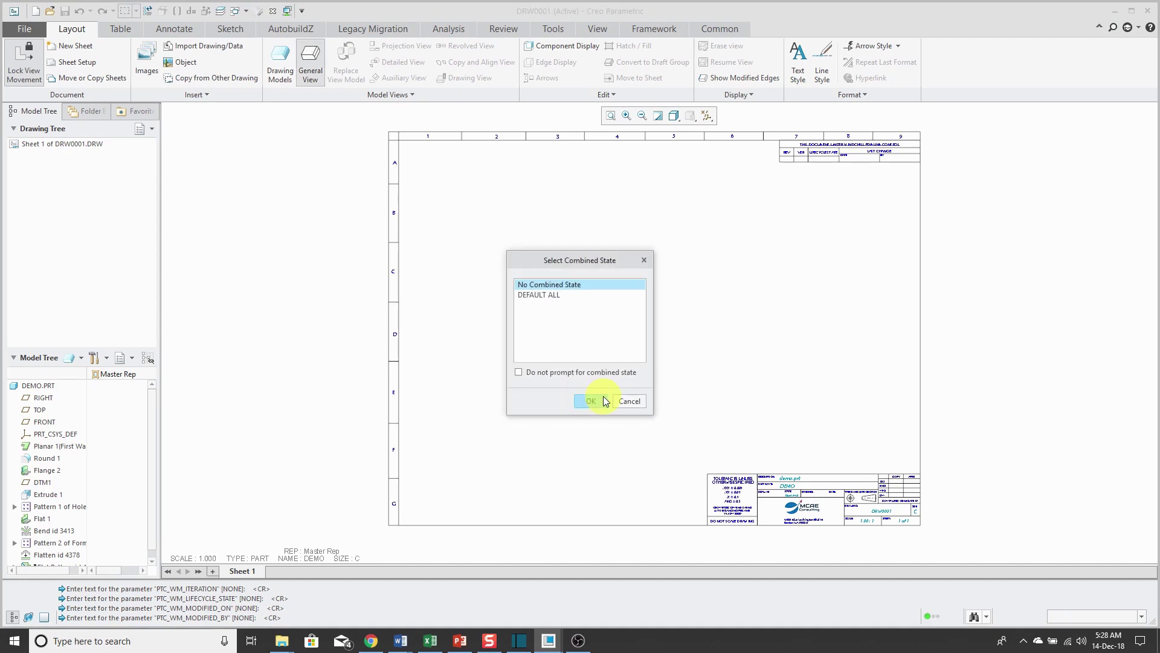
{"action": "left_click", "coordinate": [591, 401]}
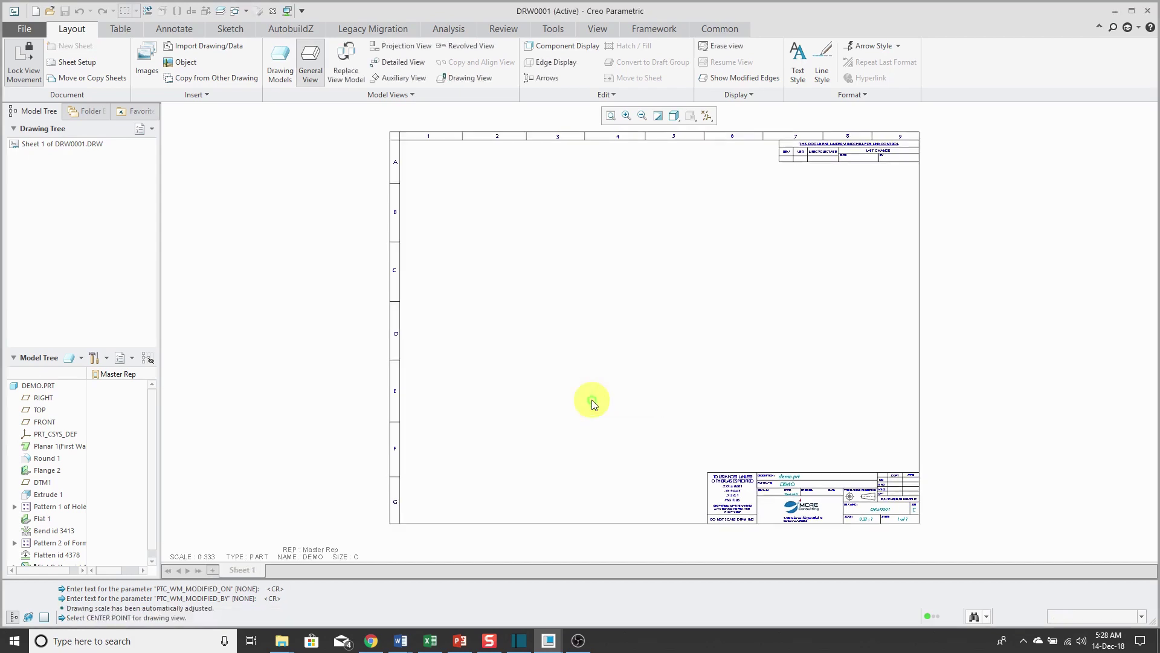
{"action": "left_click", "coordinate": [816, 241]}
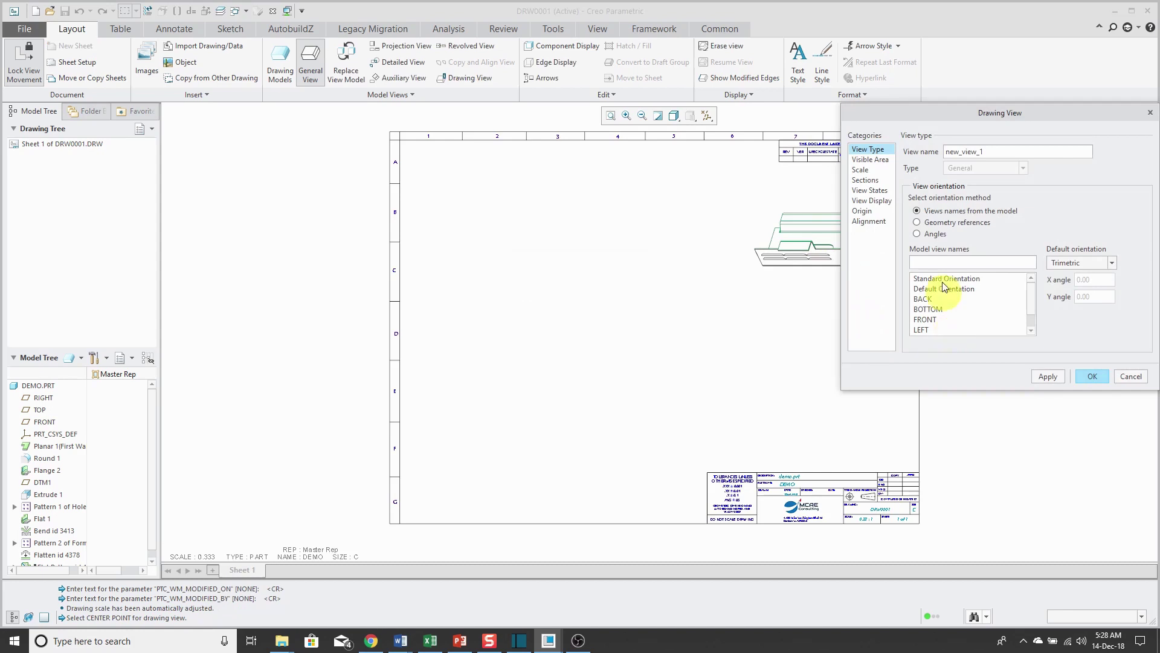
{"action": "left_click", "coordinate": [1088, 377]}
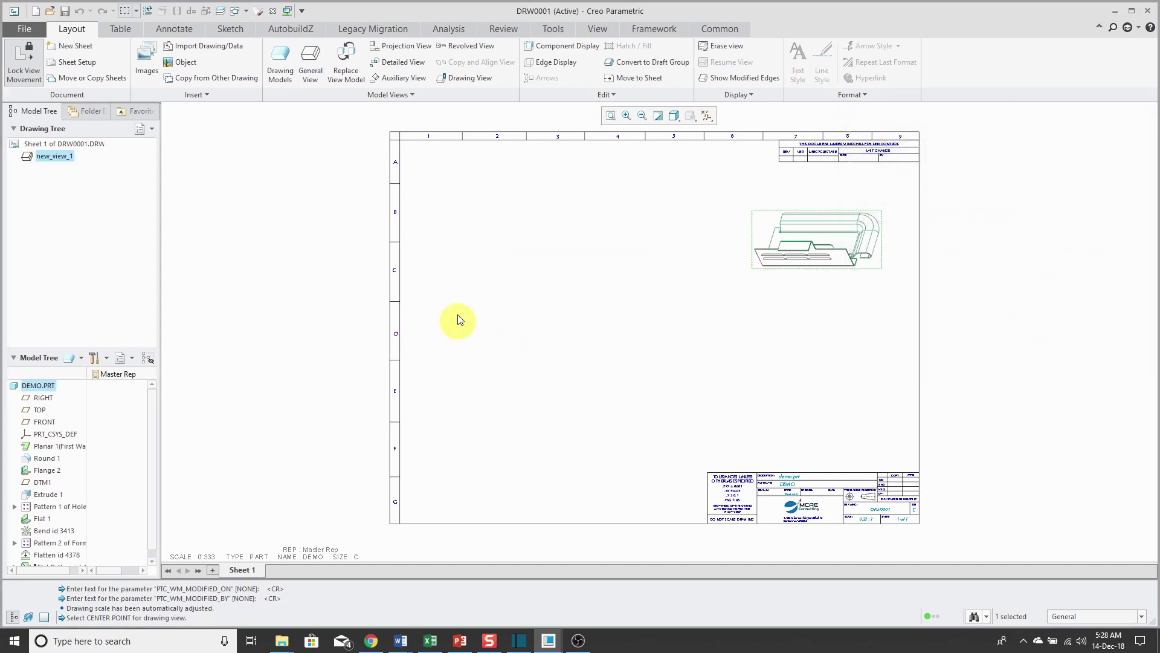
Place a general view with no combined state in the sheet's left-middle area, around zone C2, using the TOP orientation
{"action": "right_click", "coordinate": [513, 298]}
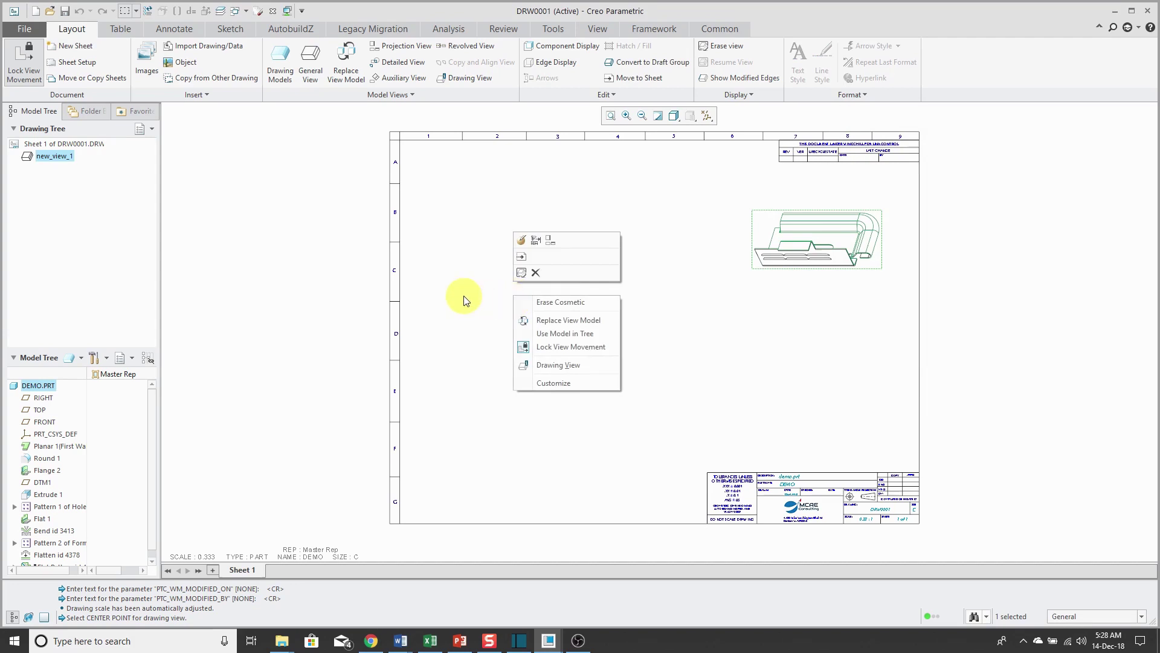
{"action": "left_click", "coordinate": [517, 289]}
{"action": "right_click", "coordinate": [517, 289]}
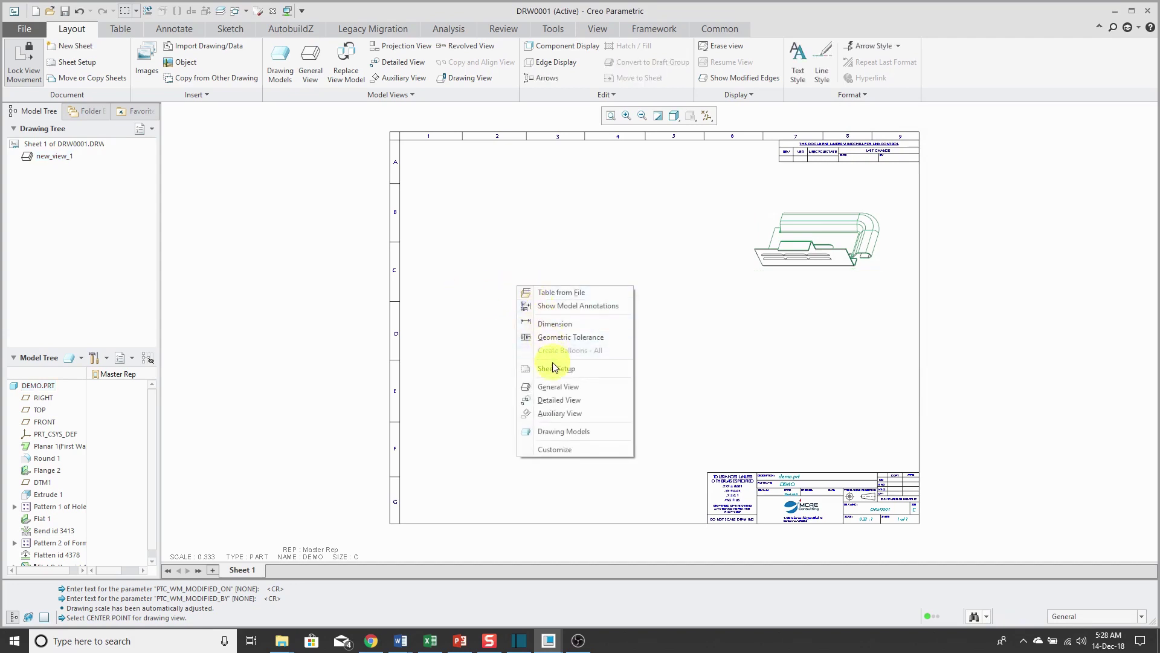
{"action": "left_click", "coordinate": [557, 385]}
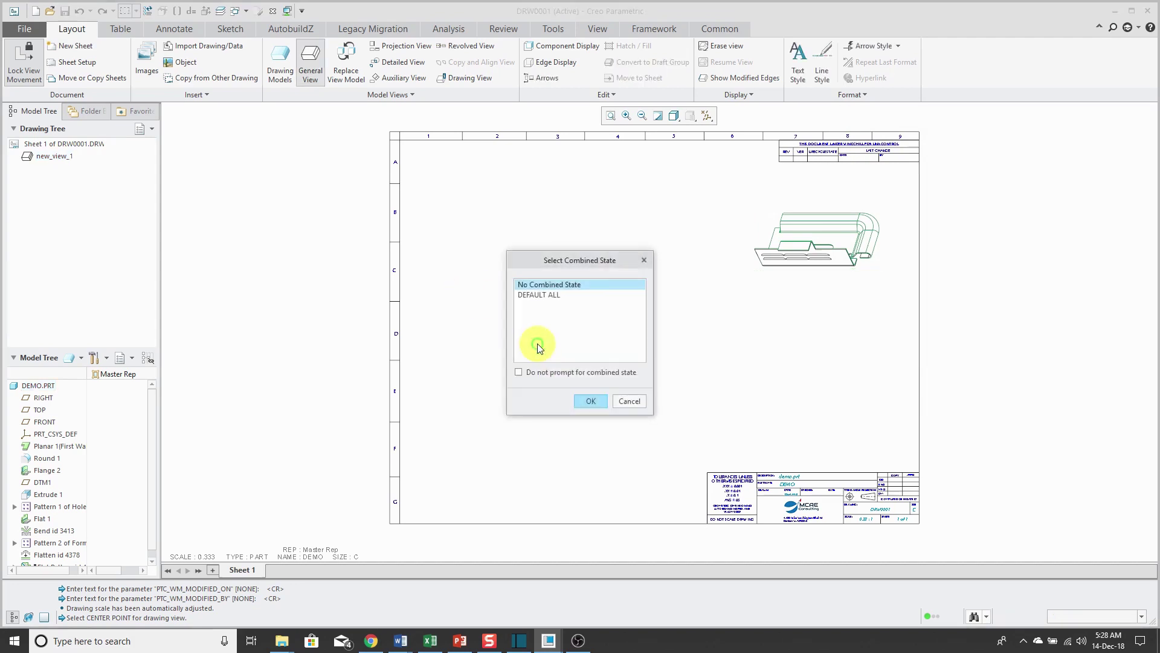
{"action": "left_click", "coordinate": [591, 399]}
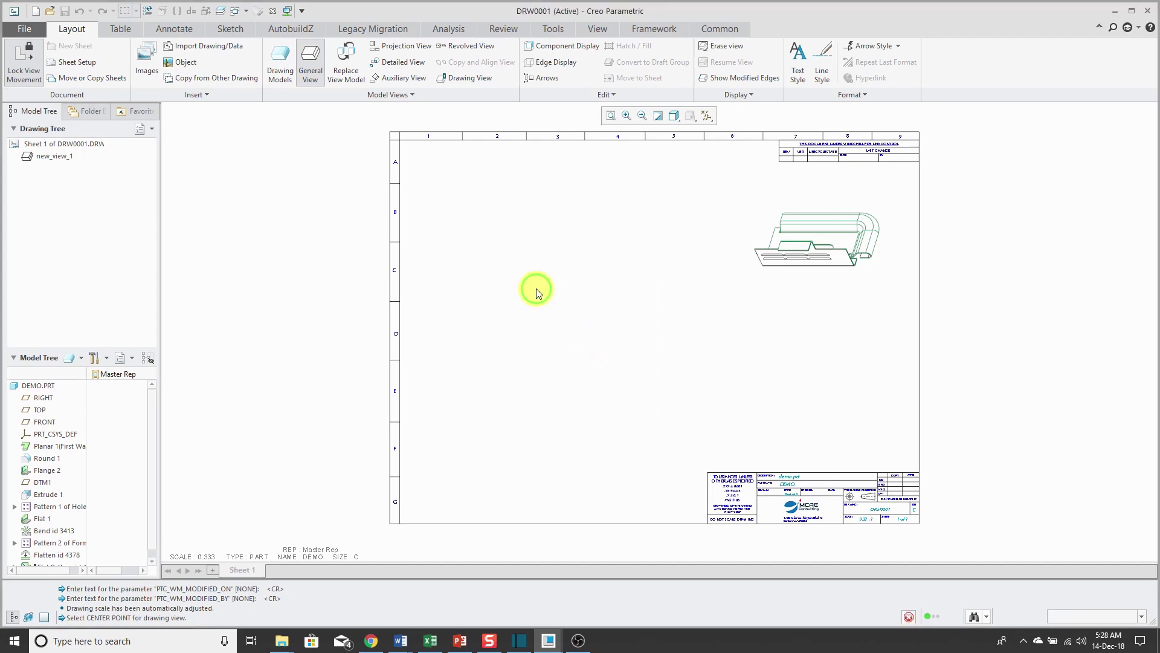
{"action": "left_click", "coordinate": [536, 290]}
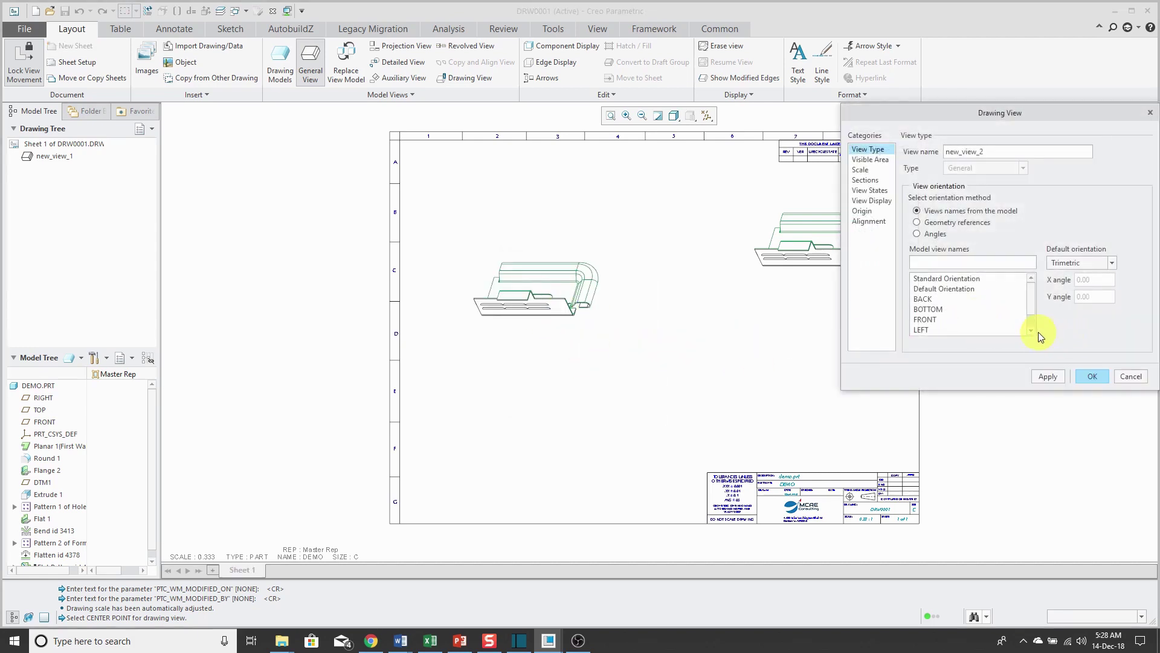
{"action": "scroll", "coordinate": [1031, 330], "scroll_direction": "down", "scroll_amount": 1}
{"action": "left_click", "coordinate": [920, 330]}
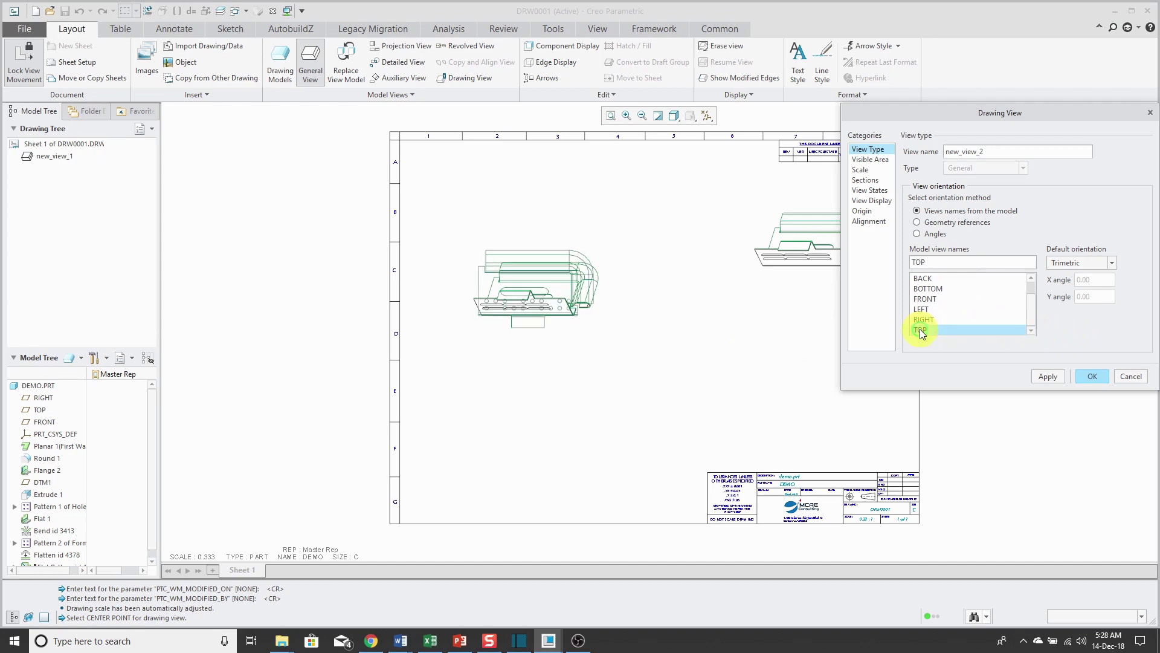
{"action": "left_click", "coordinate": [1097, 375]}
Add two projection views of the TOP-oriented view, one to its right and one above it
{"action": "right_click", "coordinate": [614, 308]}
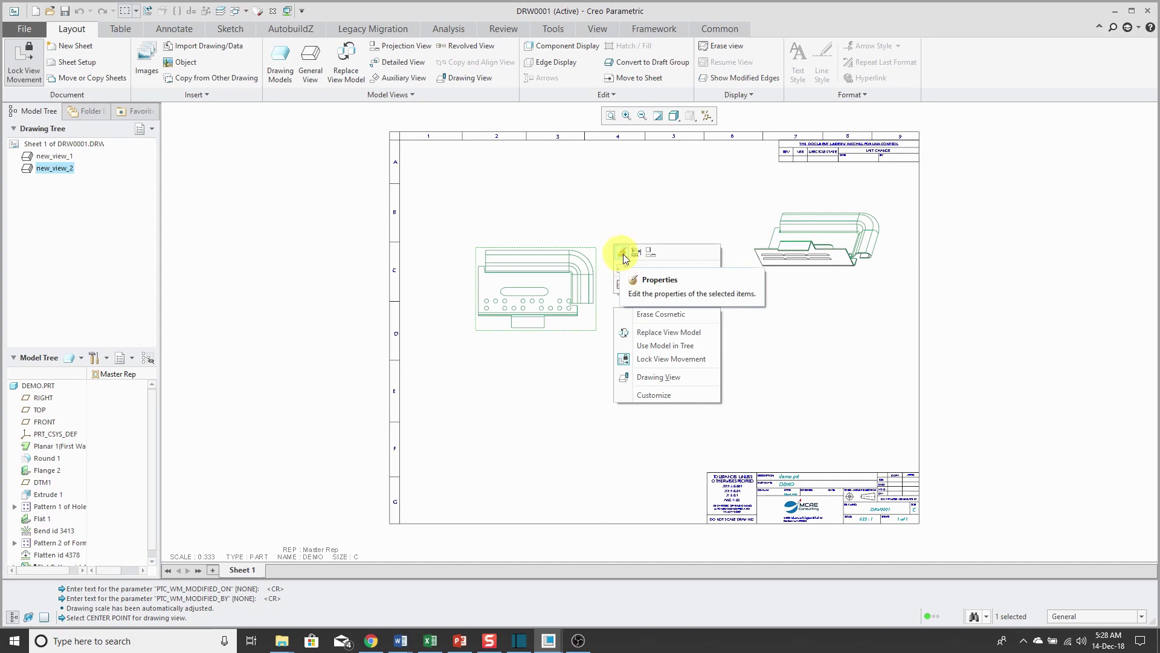
{"action": "left_click", "coordinate": [653, 261]}
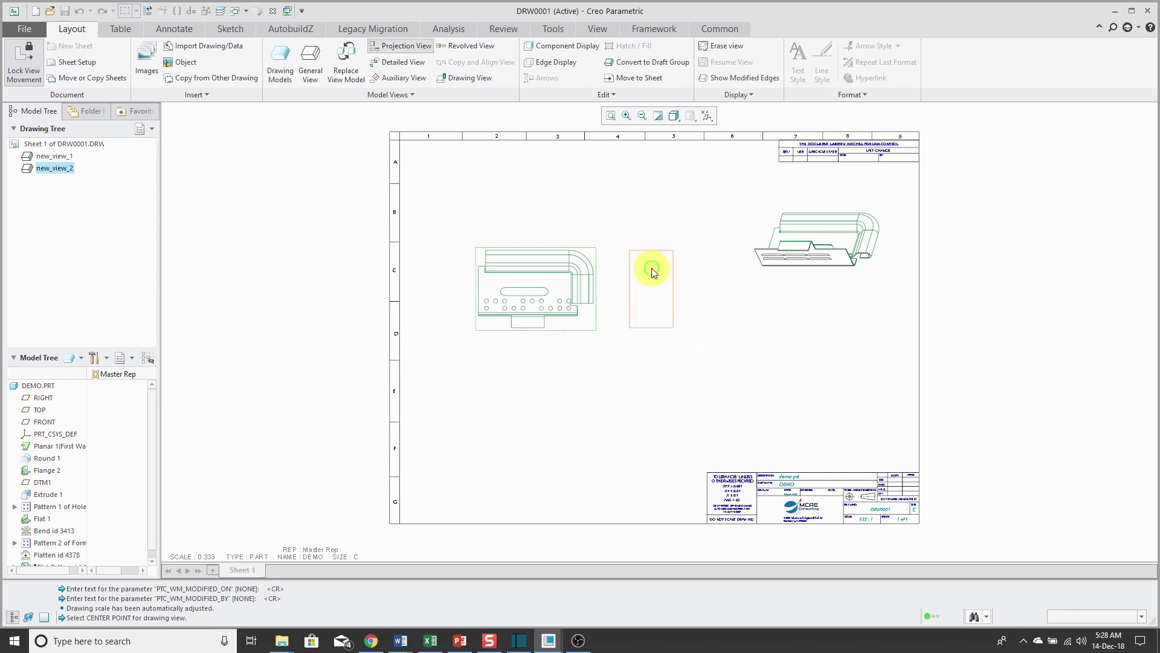
{"action": "left_click", "coordinate": [674, 299]}
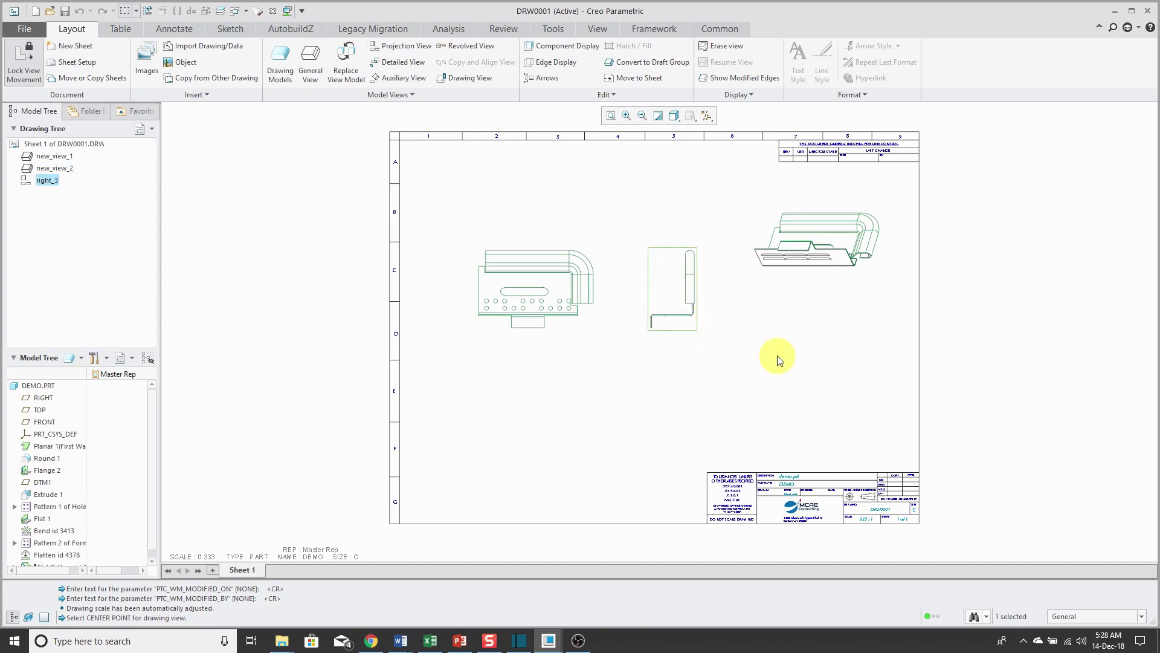
{"action": "left_click", "coordinate": [565, 309]}
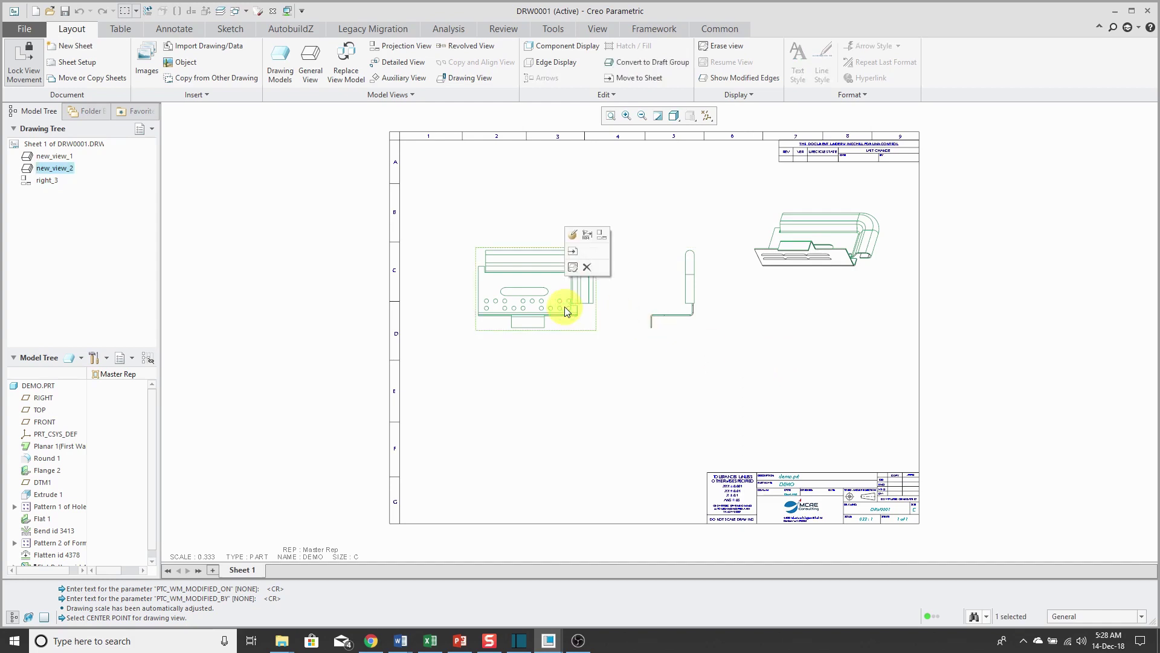
{"action": "left_click", "coordinate": [592, 235]}
{"action": "left_click", "coordinate": [544, 193]}
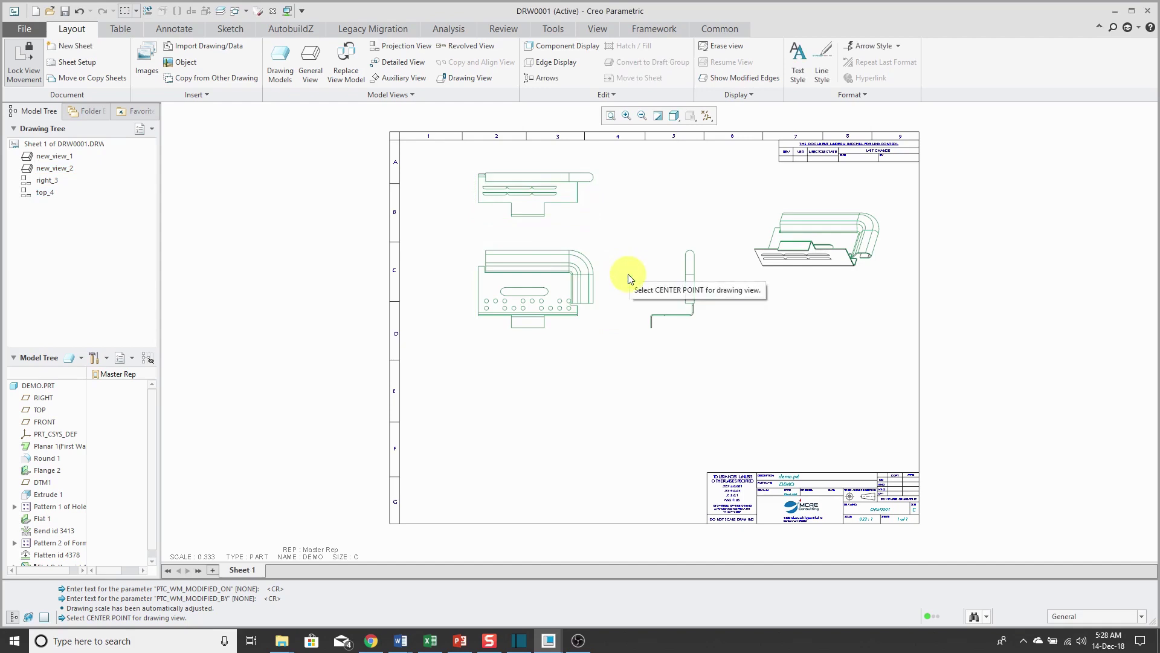
Set the drawing model's active simplified representation to FLAT
{"action": "left_click", "coordinate": [281, 72]}
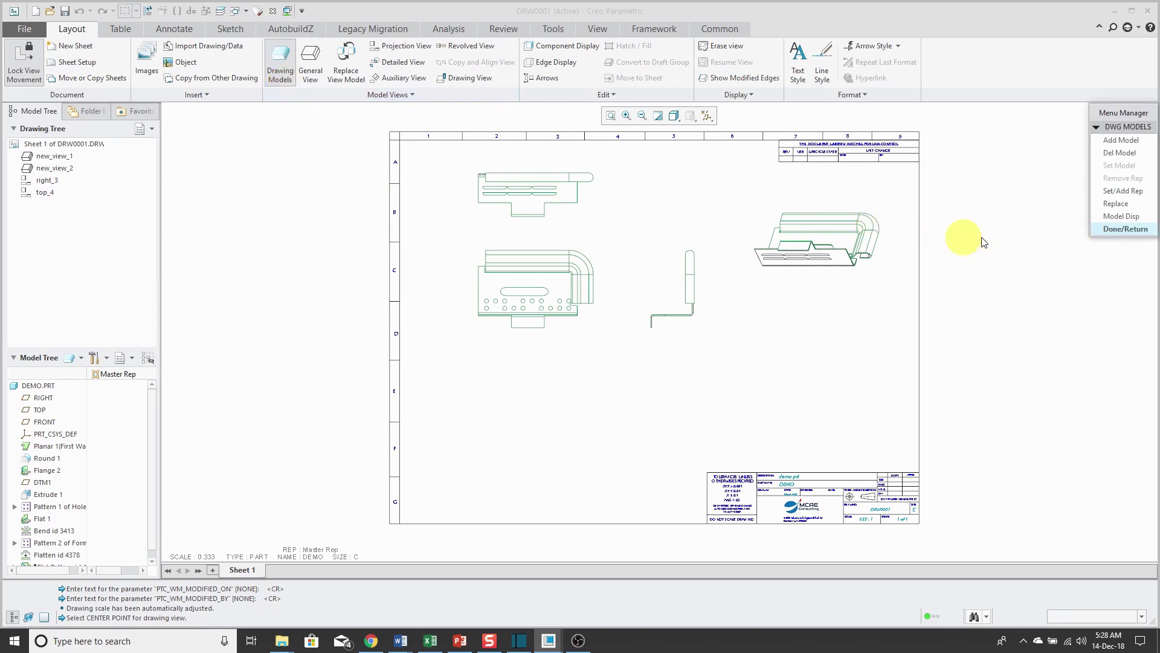
{"action": "left_click", "coordinate": [1121, 192]}
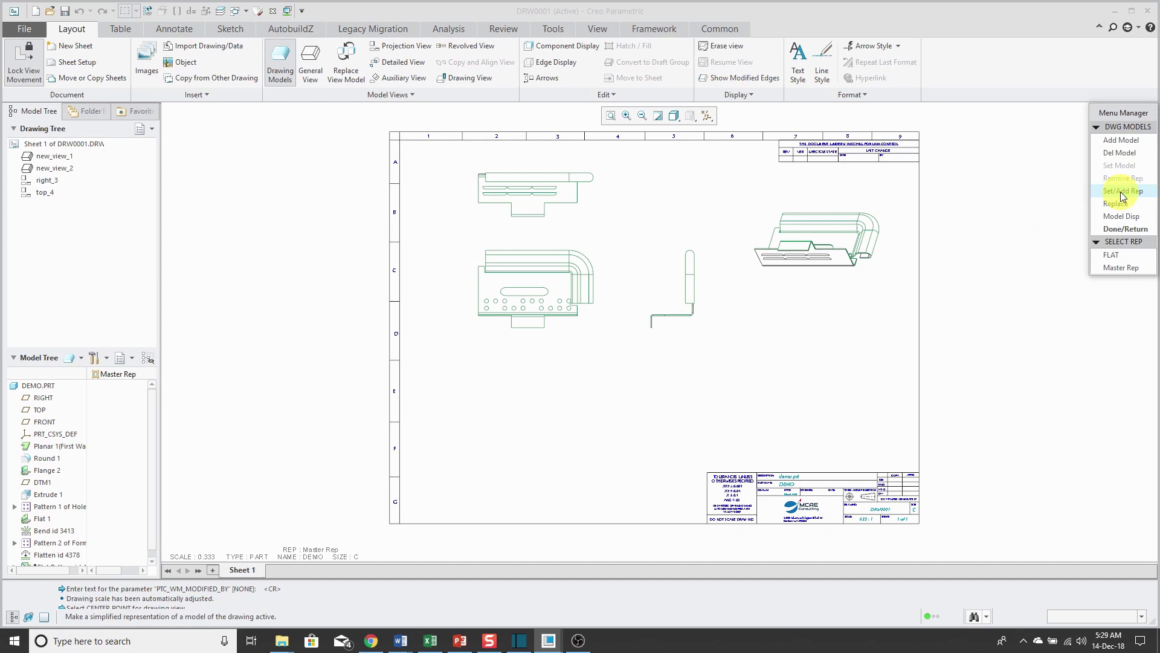
{"action": "left_click", "coordinate": [1114, 256]}
{"action": "left_click", "coordinate": [1117, 232]}
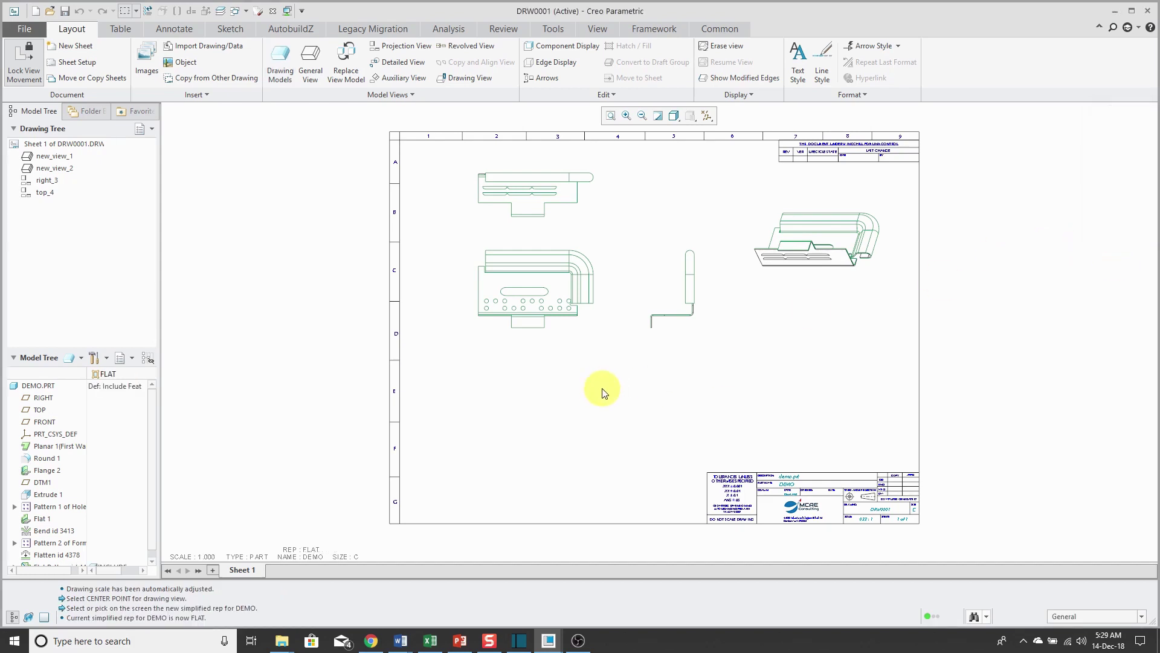
Place a general view of the FLAT representation below the existing TOP-oriented view, with no combined state and the TOP orientation
{"action": "right_click", "coordinate": [536, 396]}
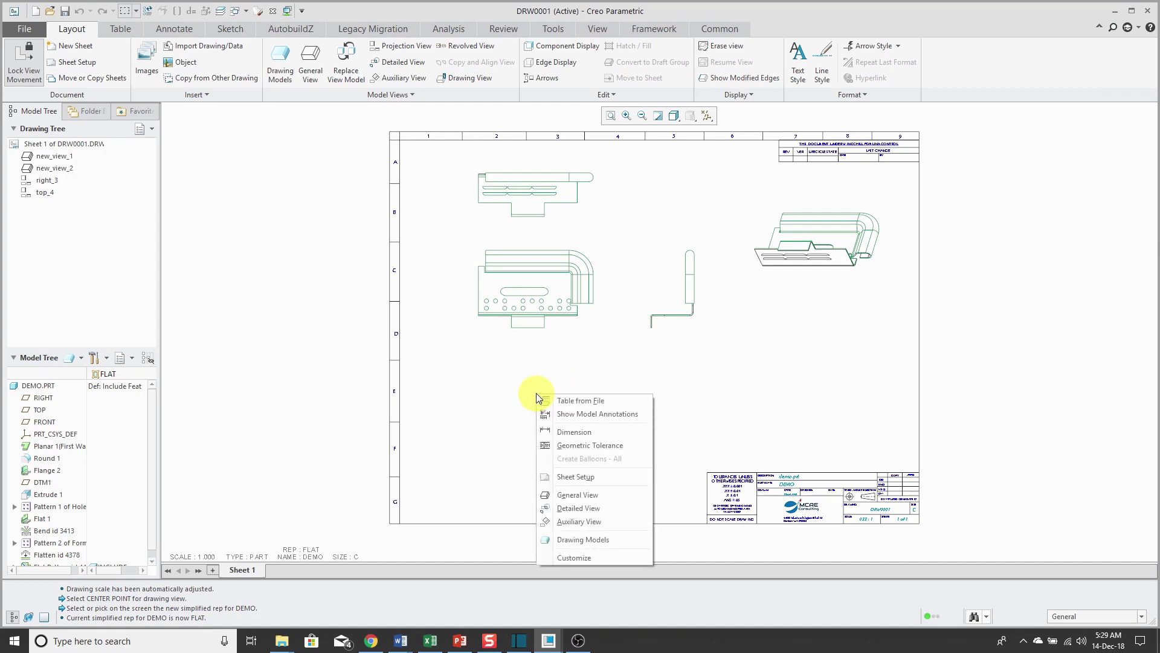
{"action": "left_click", "coordinate": [575, 495]}
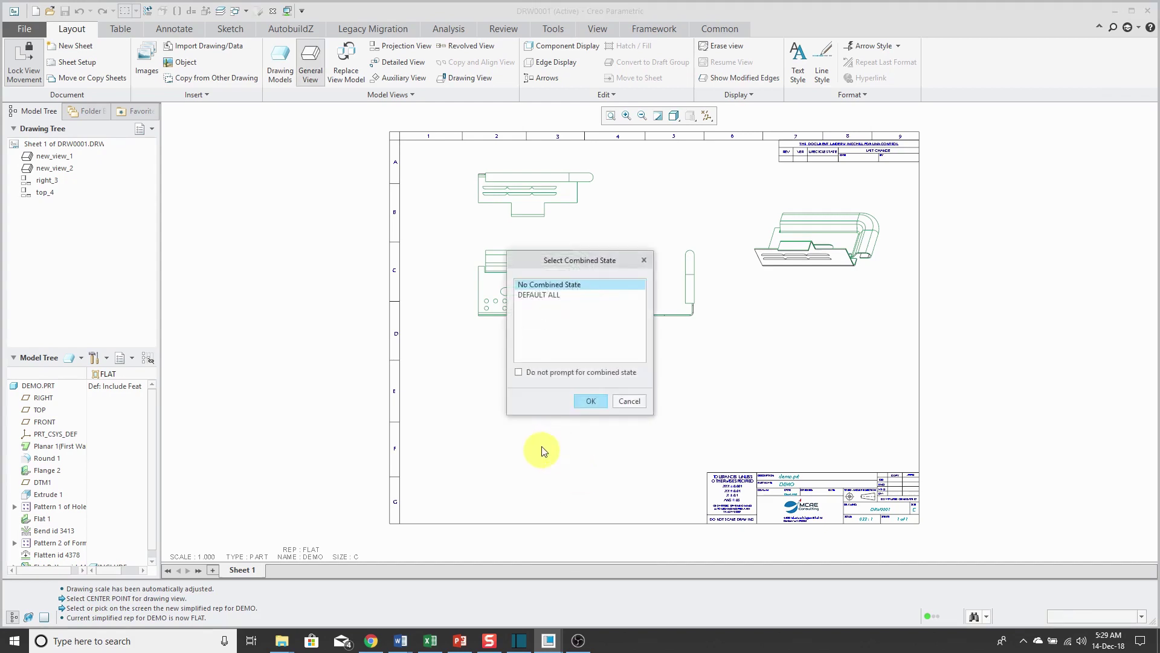
{"action": "left_click", "coordinate": [585, 400]}
{"action": "left_click", "coordinate": [545, 418]}
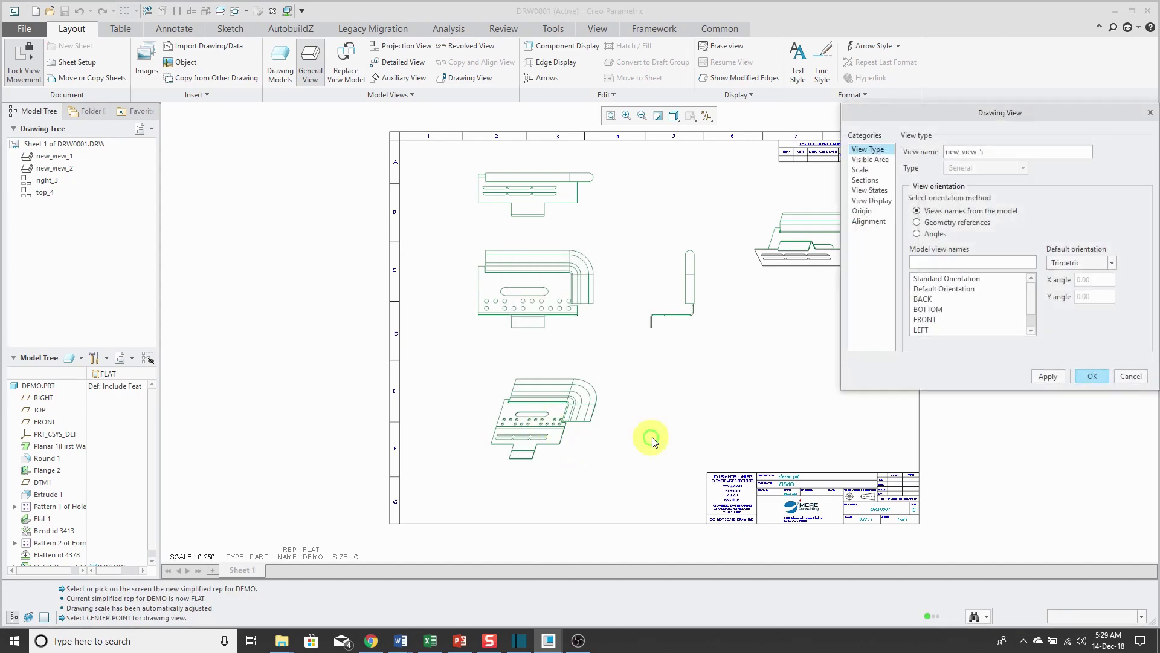
{"action": "left_click", "coordinate": [1031, 331]}
{"action": "left_click", "coordinate": [1031, 330]}
{"action": "left_click", "coordinate": [922, 329]}
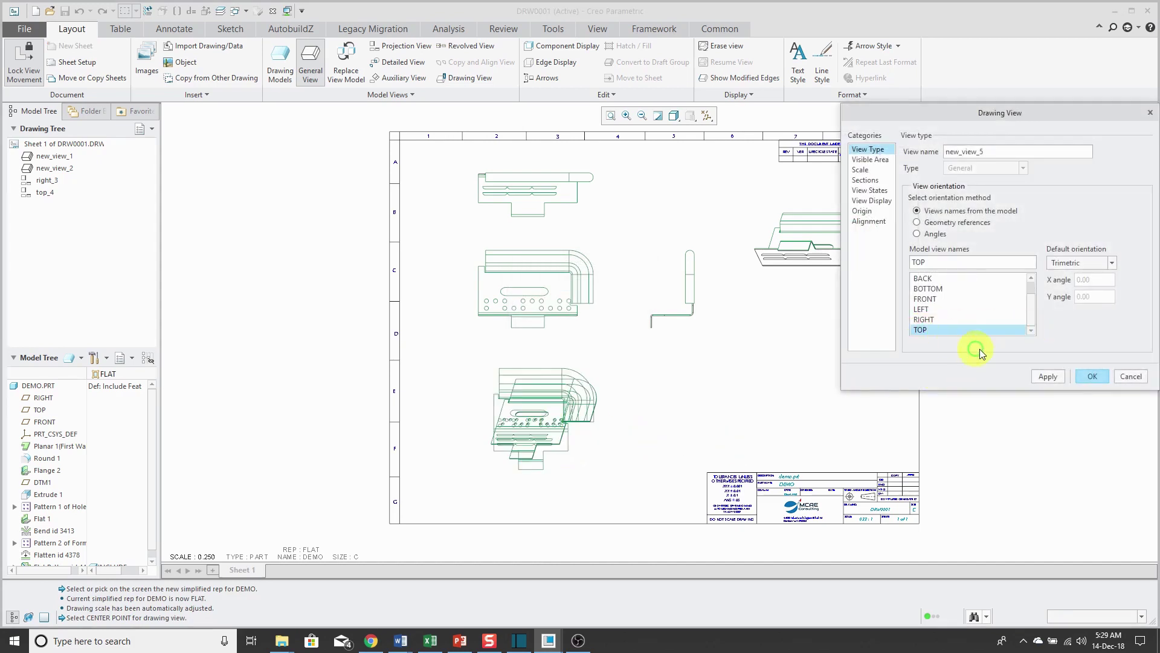
{"action": "left_click", "coordinate": [1086, 375]}
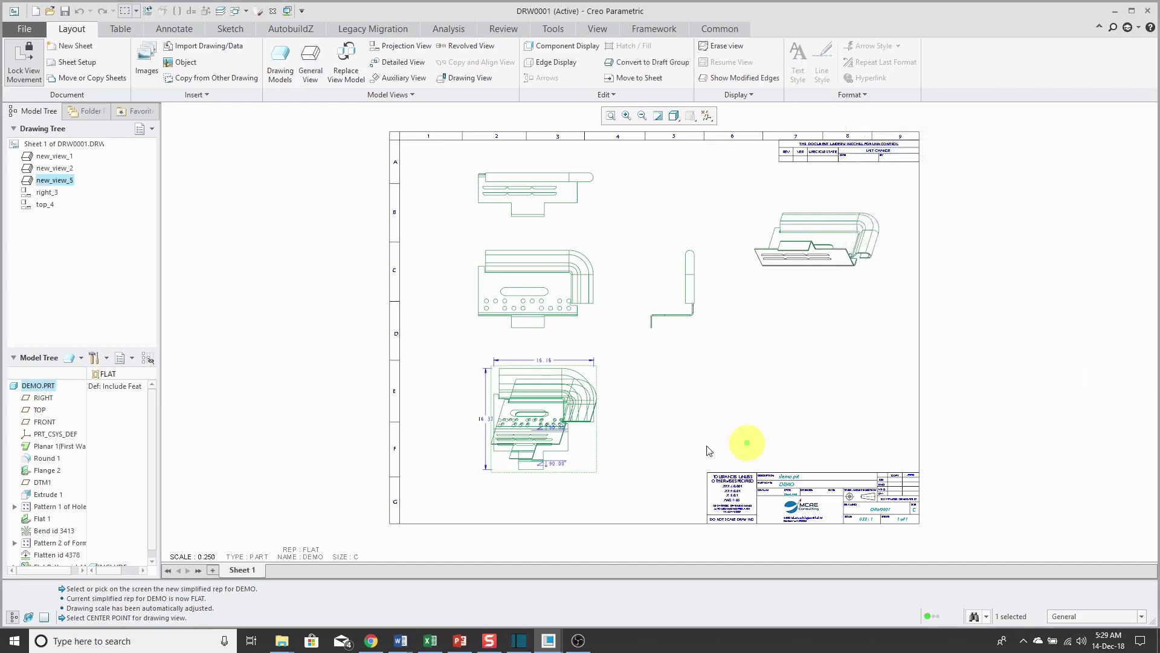
Move the flat view's overall width dimension above the view and its overall height dimension to the left of the outline
{"action": "scroll", "coordinate": [665, 433], "scroll_direction": "up", "scroll_amount": 2}
{"action": "left_click", "coordinate": [665, 433]}
{"action": "scroll", "coordinate": [428, 474], "scroll_direction": "up", "scroll_amount": 2}
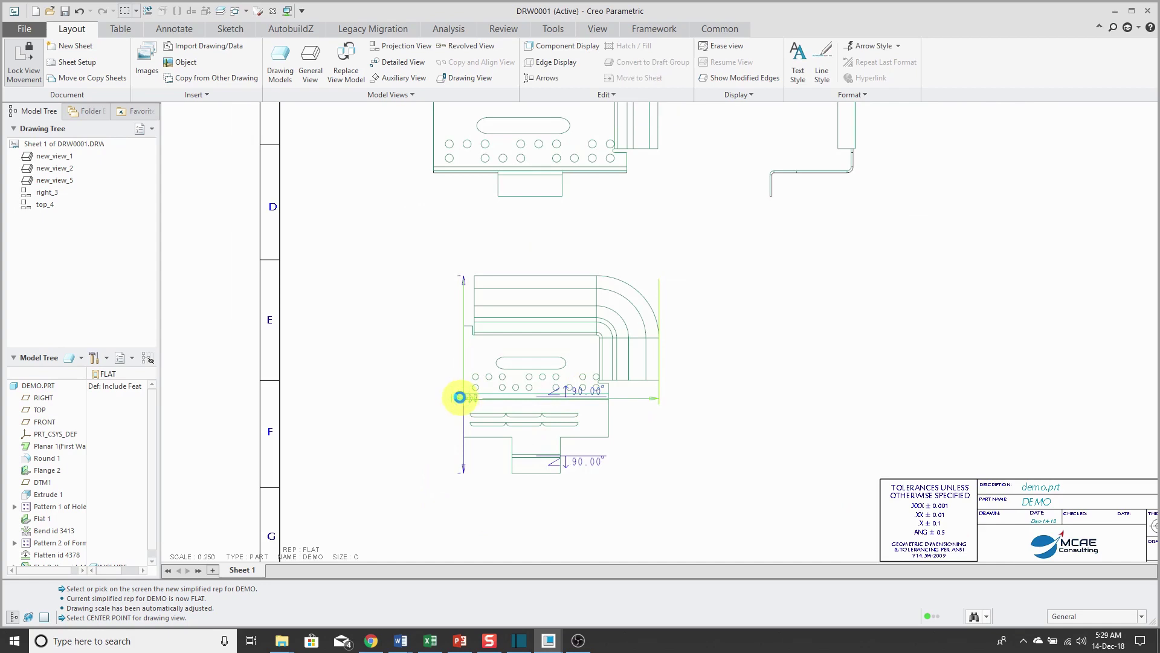
{"action": "left_click", "coordinate": [460, 397]}
{"action": "left_click_drag", "start_coordinate": [460, 397], "coordinate": [564, 240]}
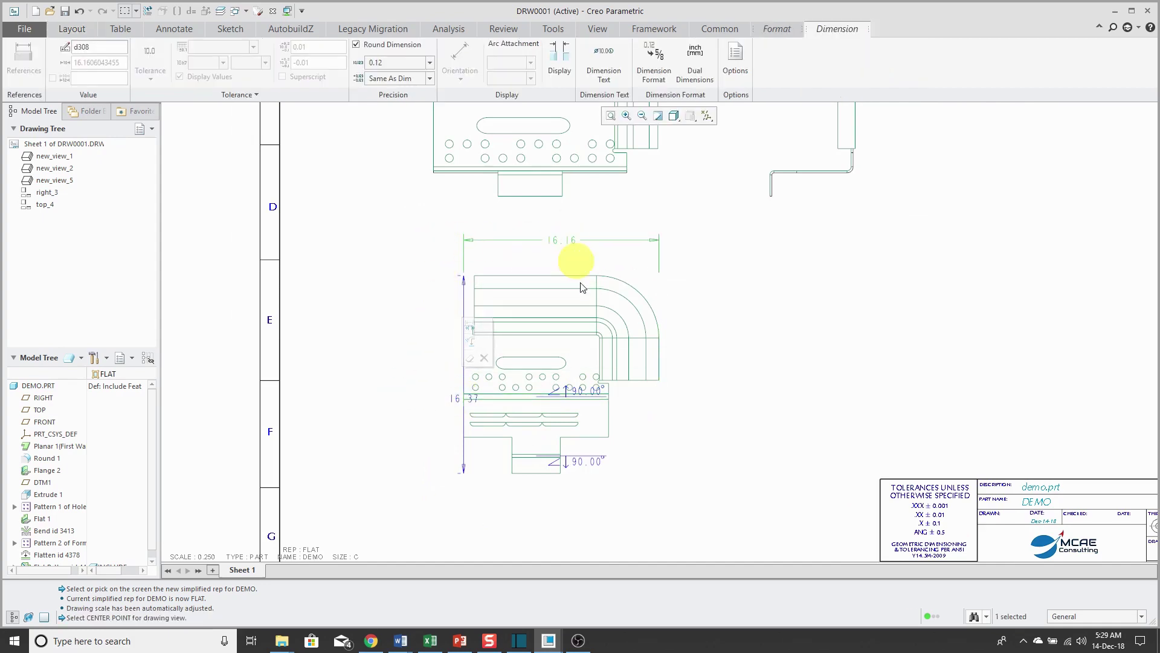
{"action": "left_click", "coordinate": [469, 396]}
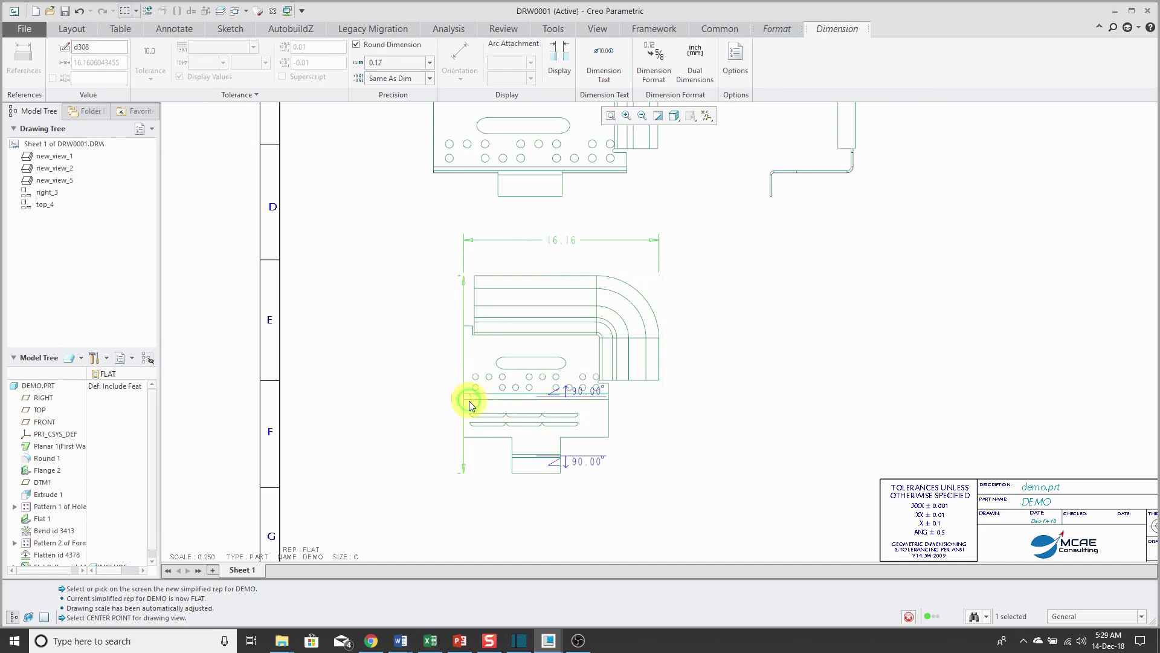
{"action": "left_click_drag", "start_coordinate": [469, 397], "coordinate": [409, 374]}
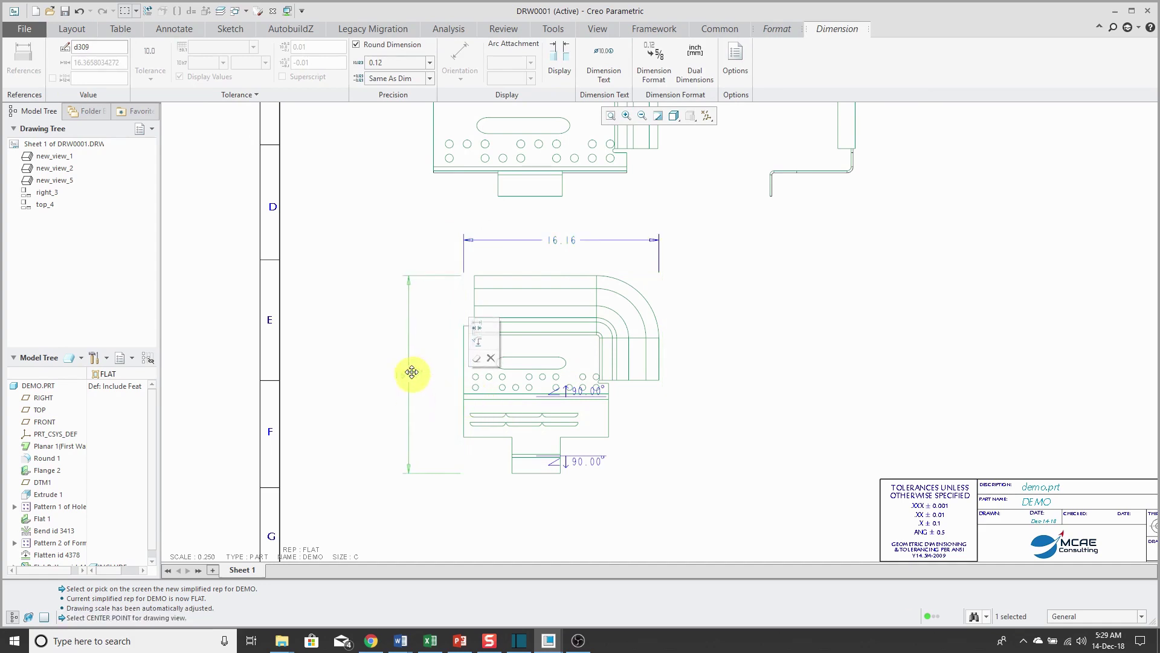
{"action": "left_click", "coordinate": [339, 332]}
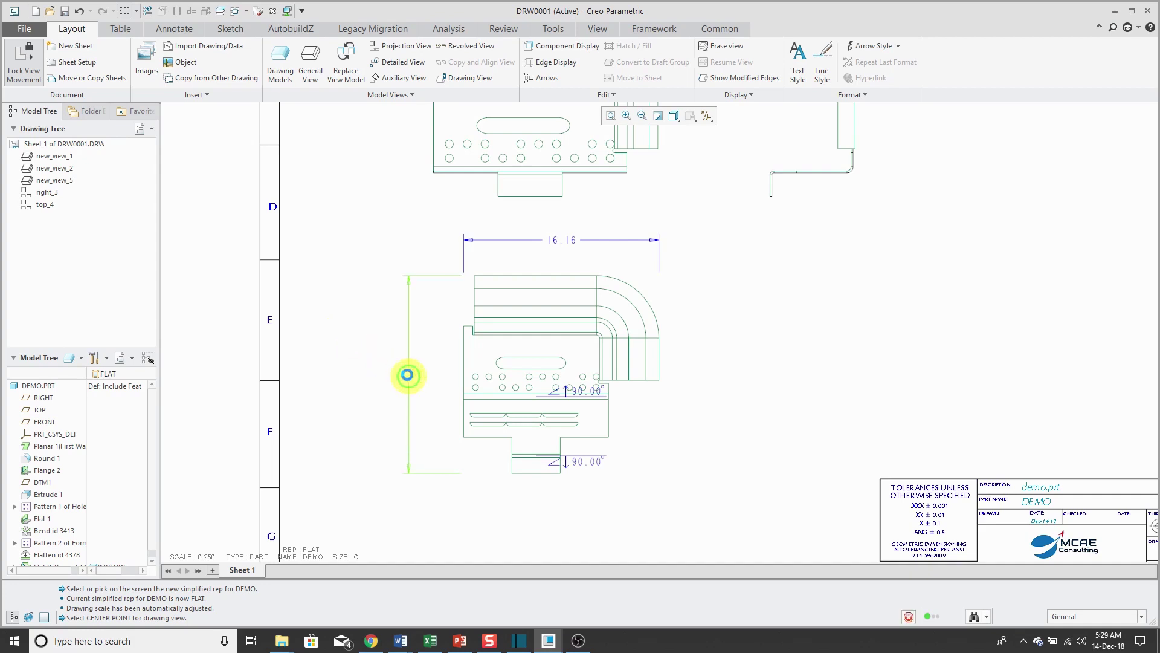
{"action": "left_click", "coordinate": [408, 375]}
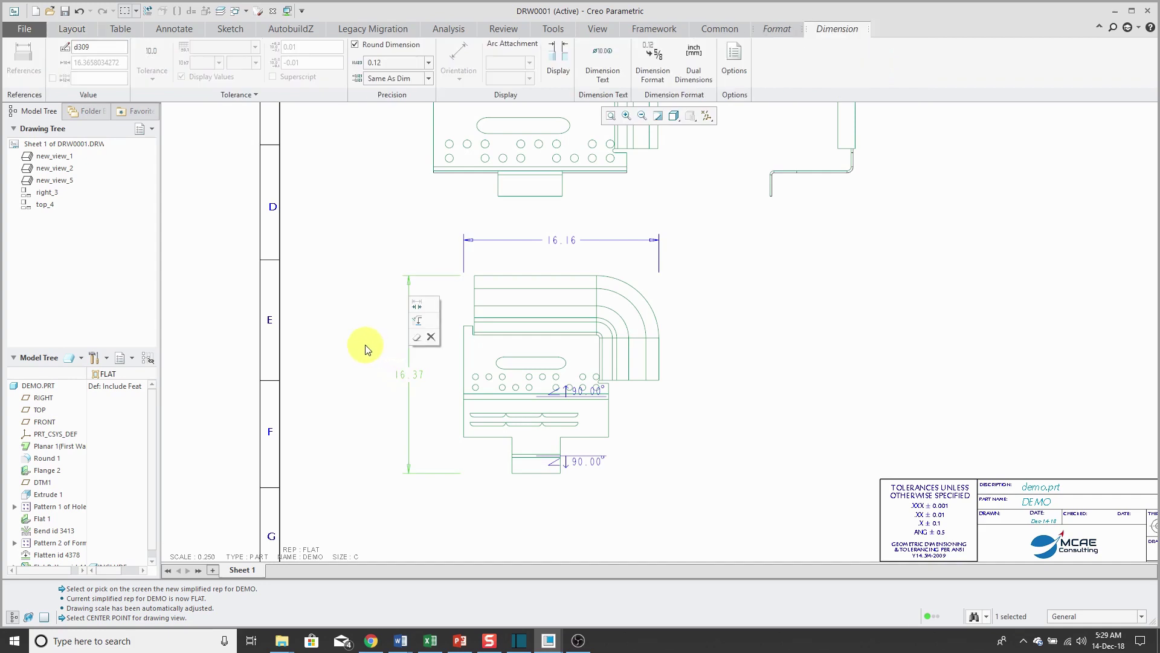